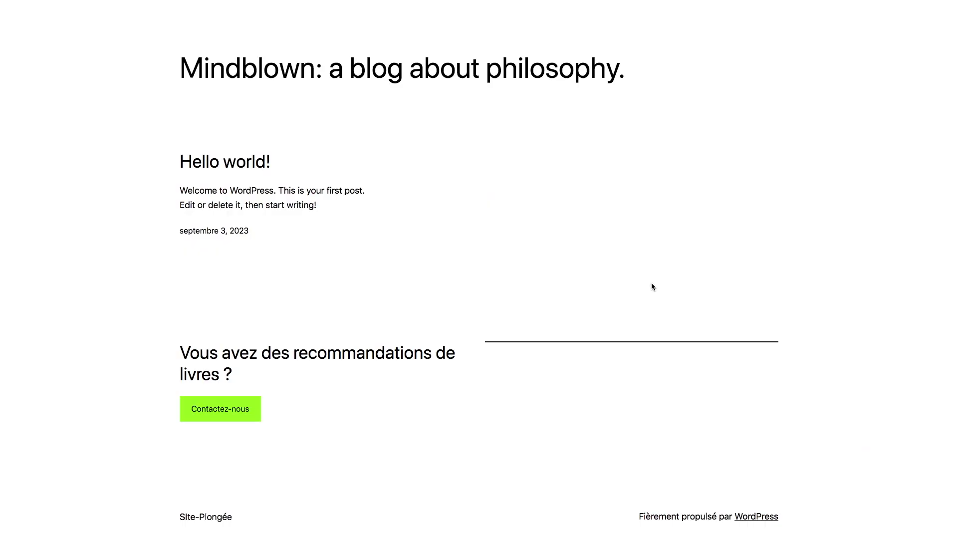
Examine the public home page of the new site from its header down to its footer
scroll(651, 282, "down", 1)
scroll(651, 282, "up", 3)
scroll(651, 282, "down", 3)
scroll(651, 282, "up", 2)
scroll(651, 283, "down", 2)
scroll(651, 283, "up", 2)
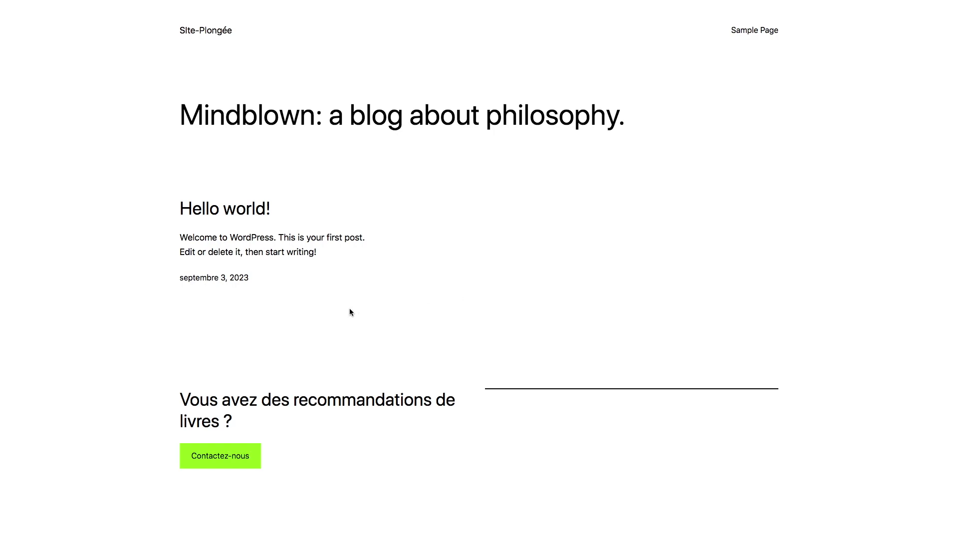
scroll(418, 313, "down", 2)
scroll(418, 312, "up", 2)
scroll(290, 282, "down", 2)
scroll(291, 283, "up", 2)
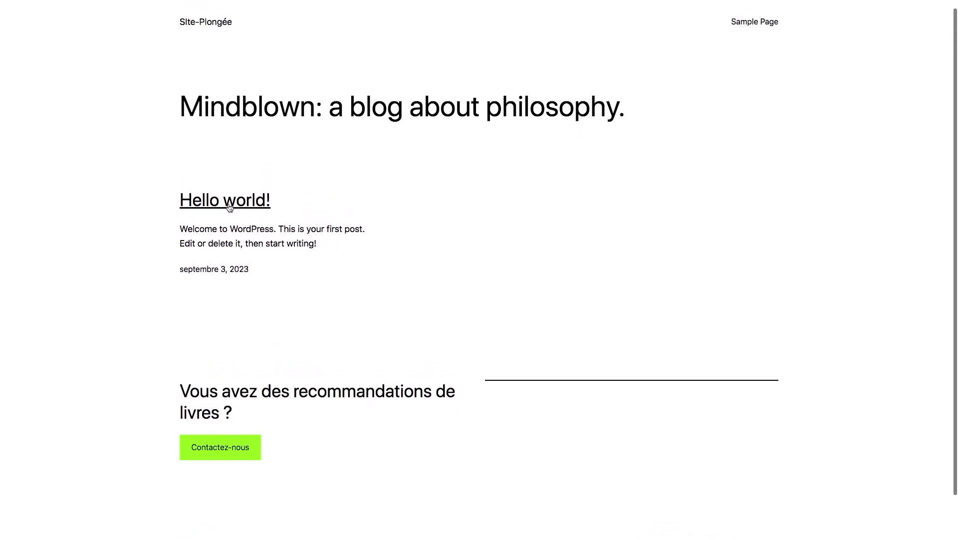
scroll(307, 274, "down", 2)
scroll(307, 274, "up", 1)
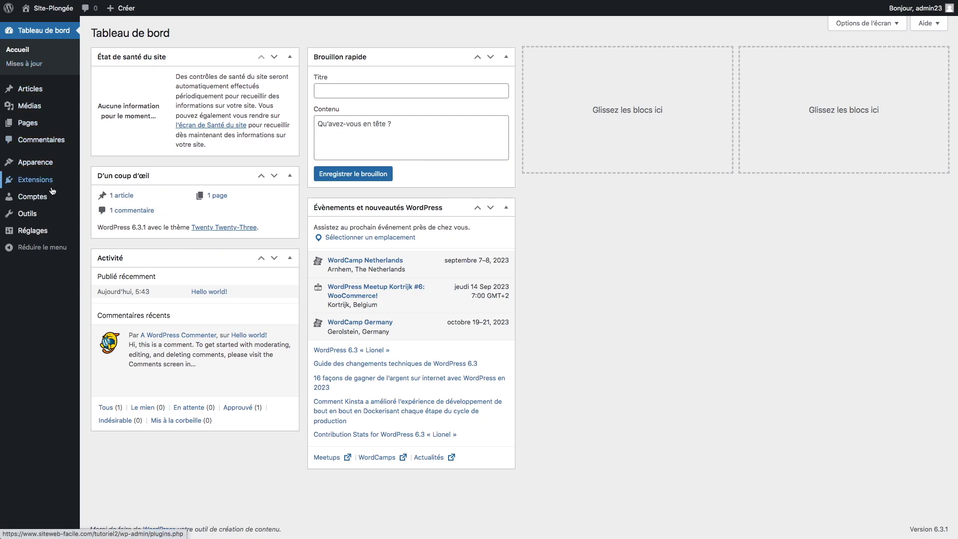
Find the Kadence theme by searching the theme directory for "kadence", and install and activate it
mouse_move(46, 125)
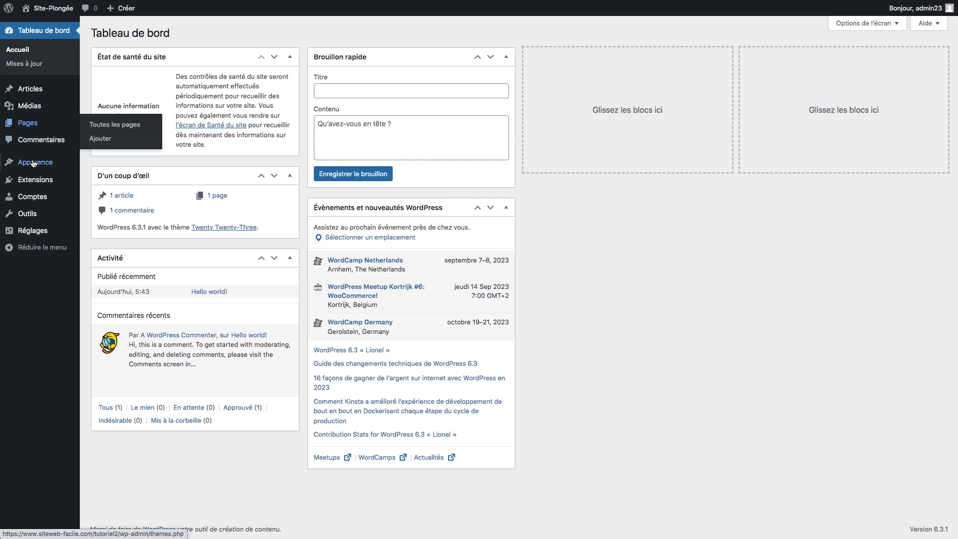
mouse_move(31, 163)
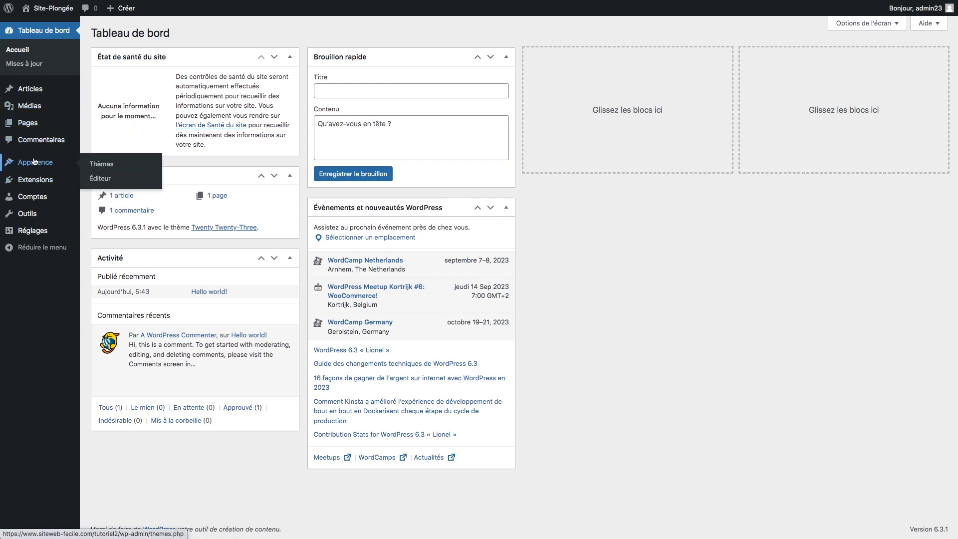
left_click(104, 166)
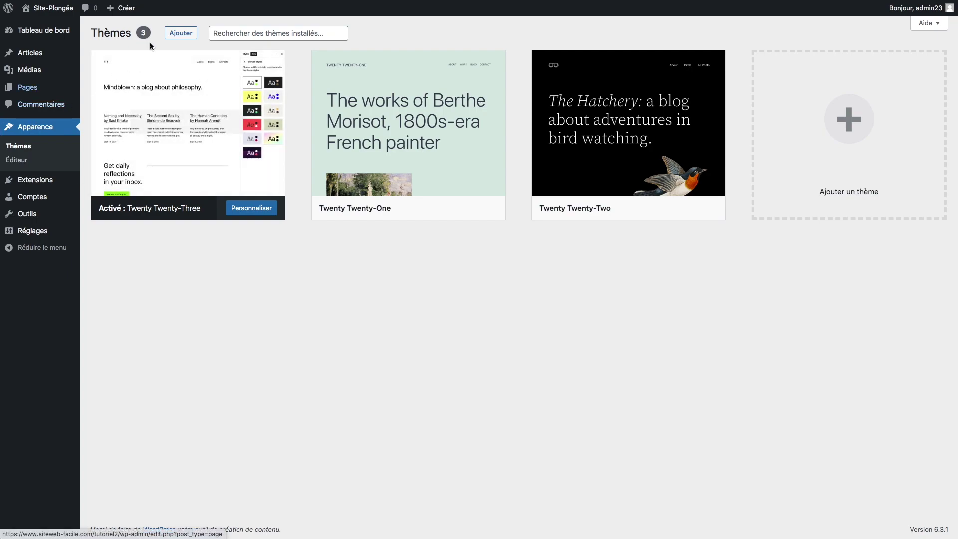
left_click(182, 34)
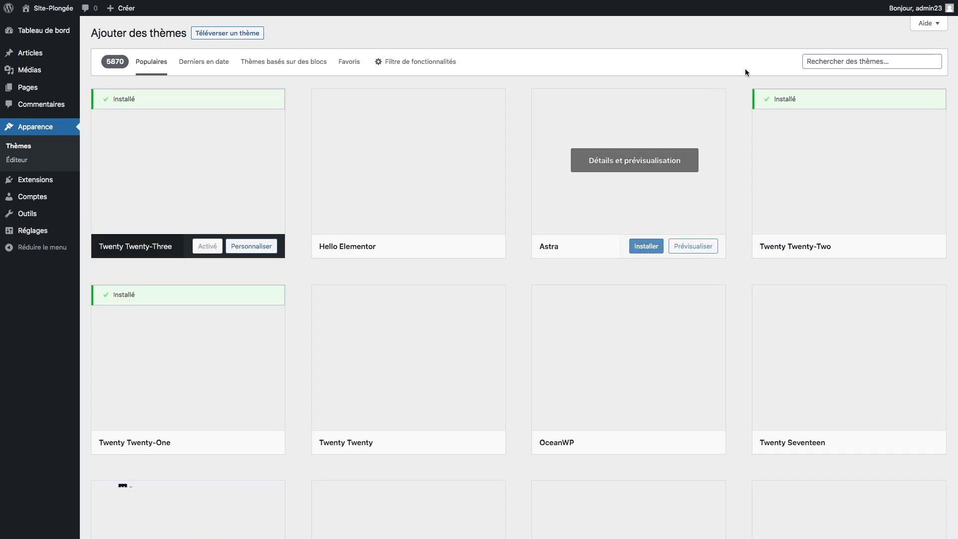
left_click(819, 61)
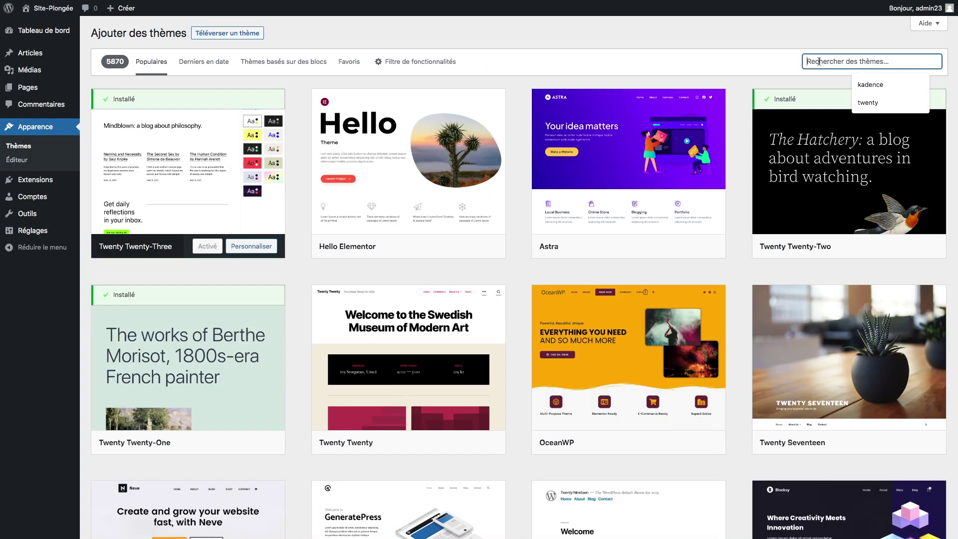
left_click(862, 83)
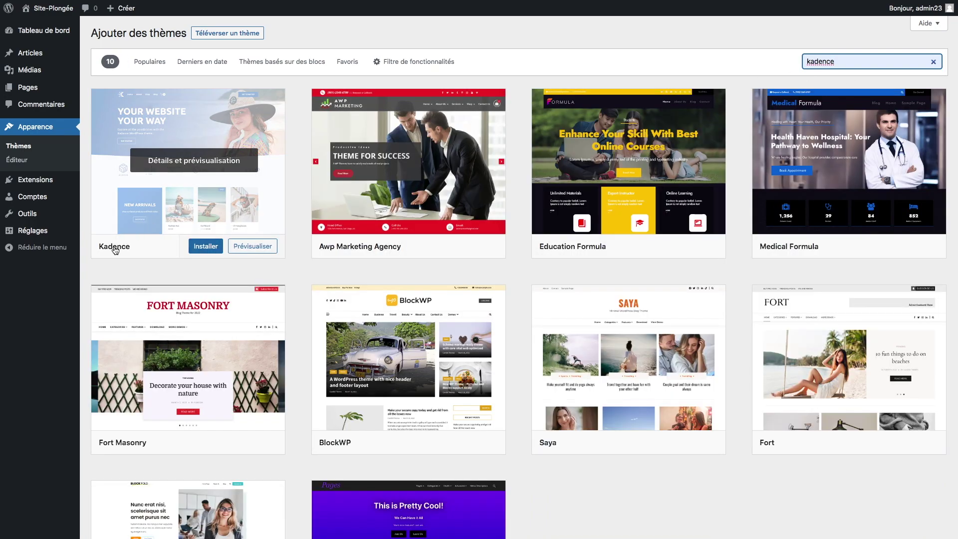
left_click(207, 248)
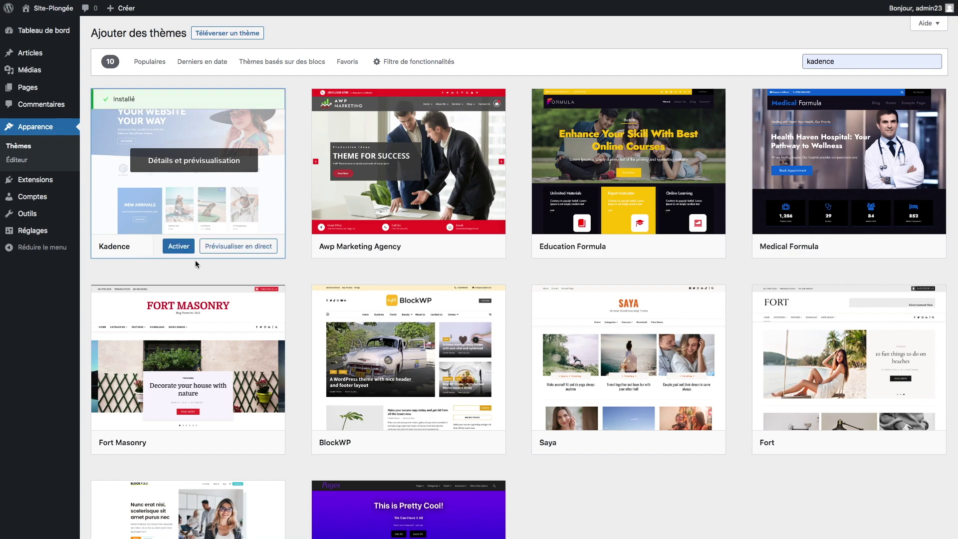
left_click(180, 249)
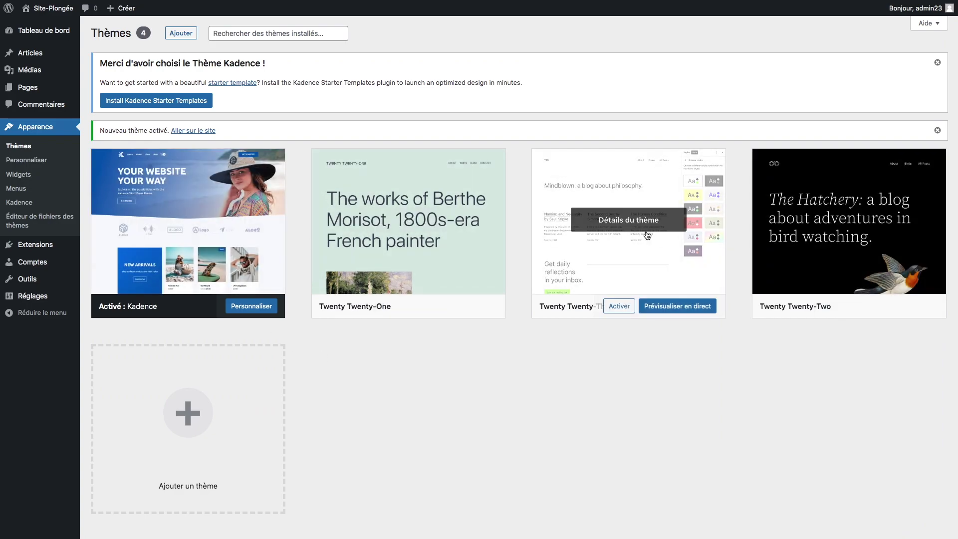
Delete the unused Twenty Twenty-Three and Twenty Twenty-One themes from the installed themes
left_click(639, 247)
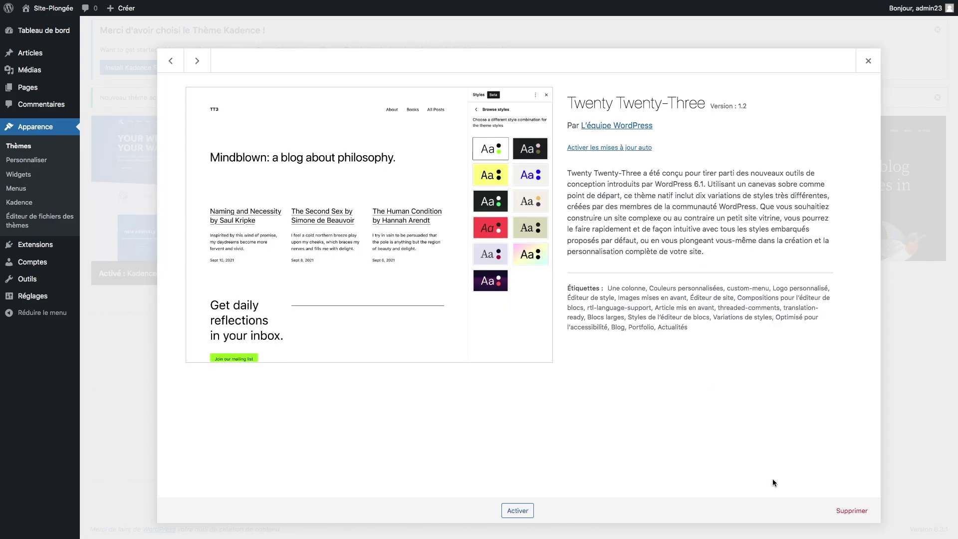
left_click(847, 511)
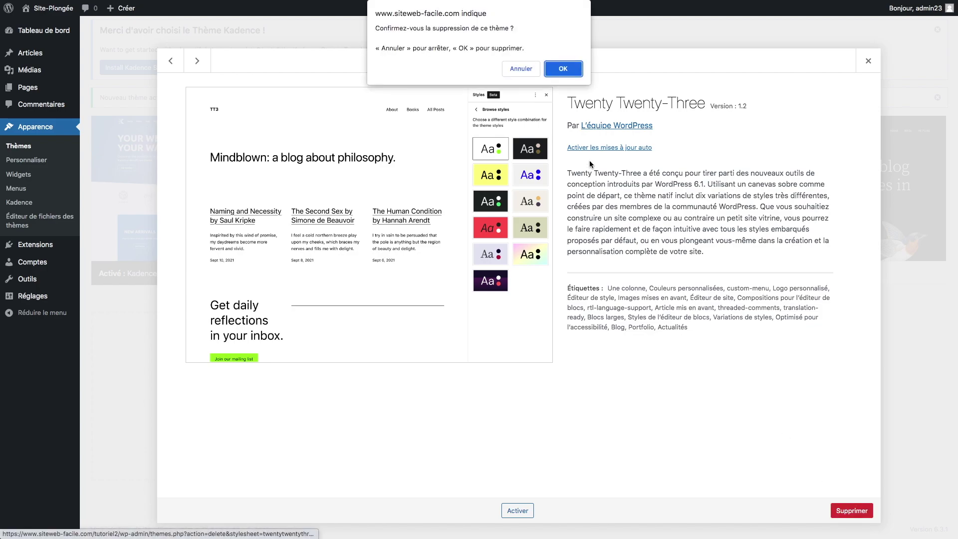
left_click(565, 71)
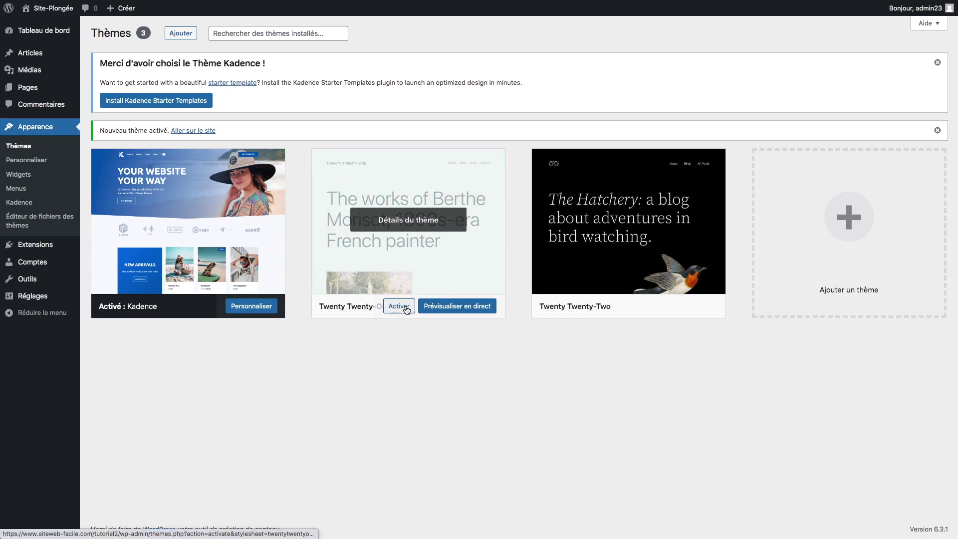
left_click(453, 252)
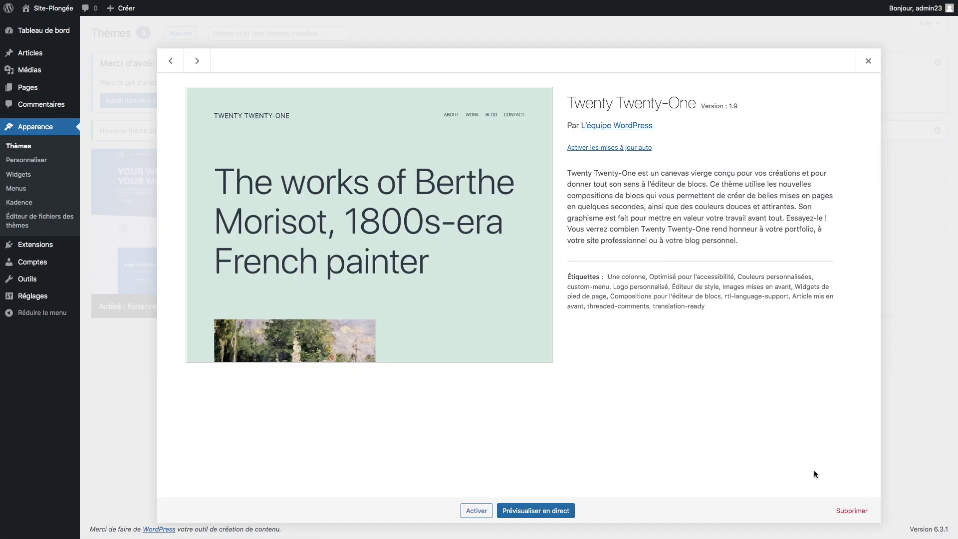
left_click(852, 511)
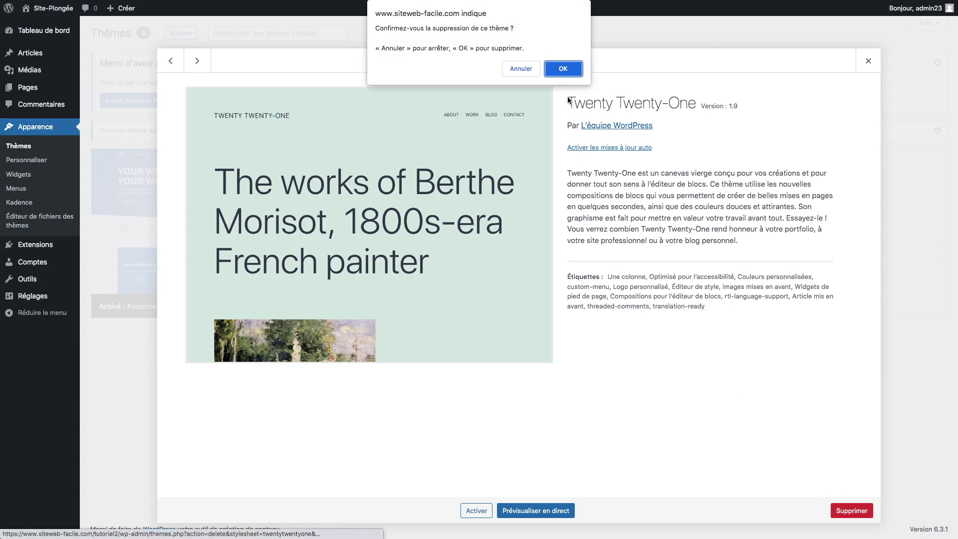
left_click(562, 68)
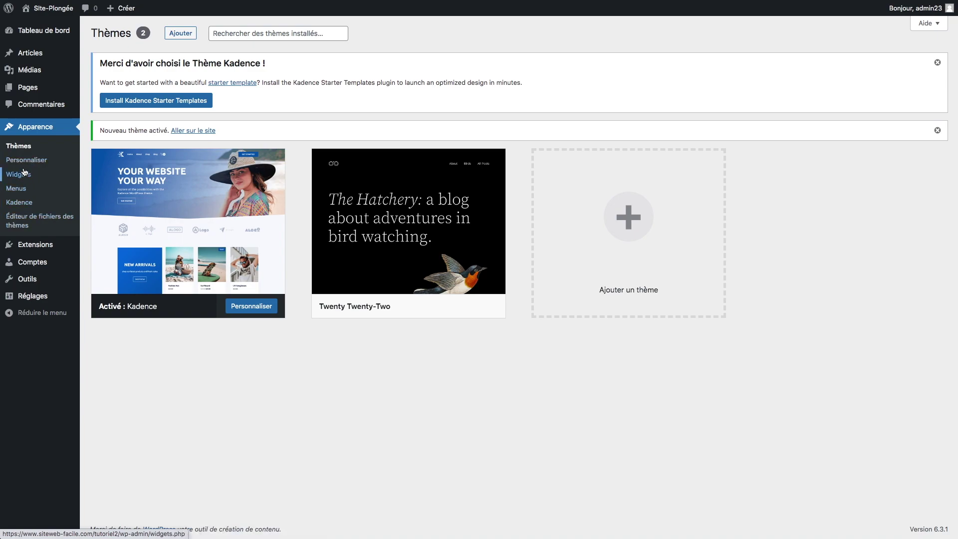
Review the site's general settings, including the available site languages and the date and time formats
mouse_move(31, 248)
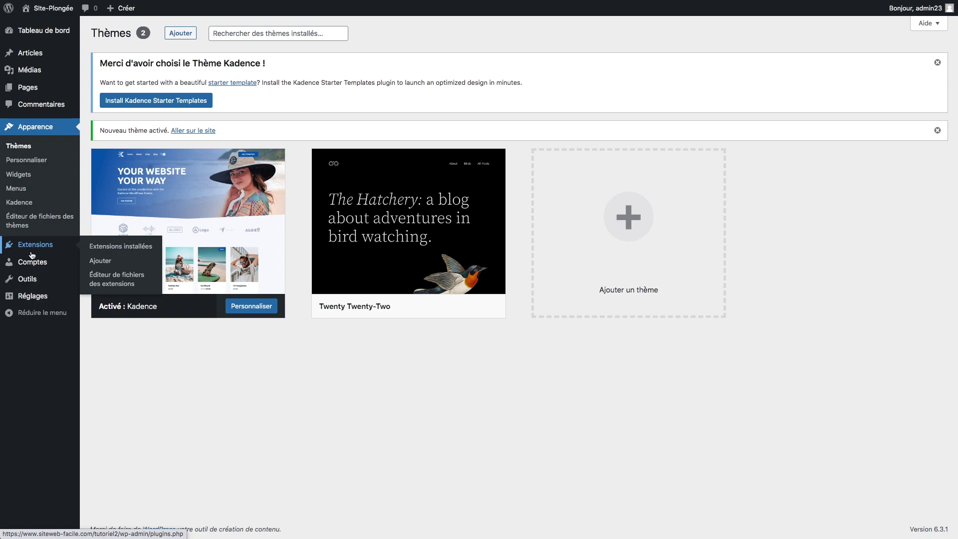
mouse_move(37, 300)
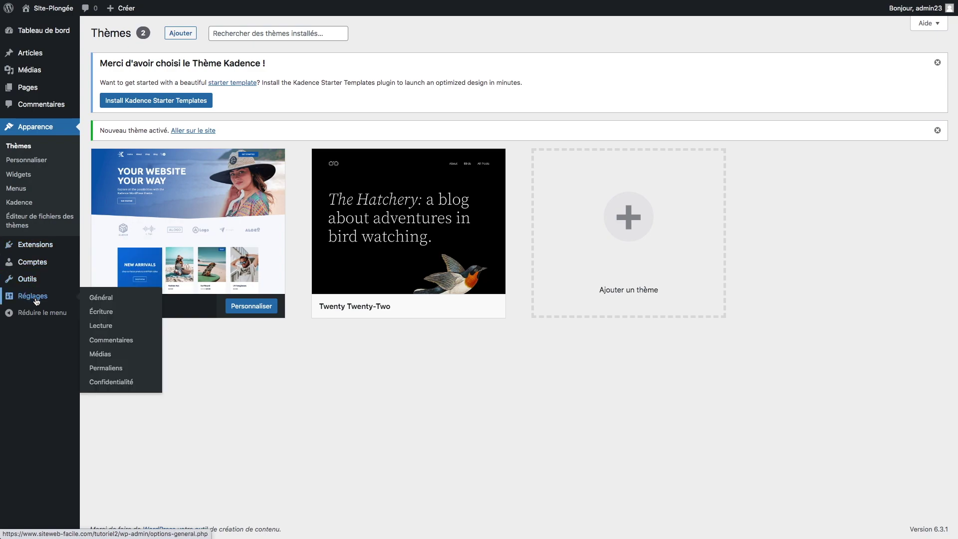
left_click(100, 299)
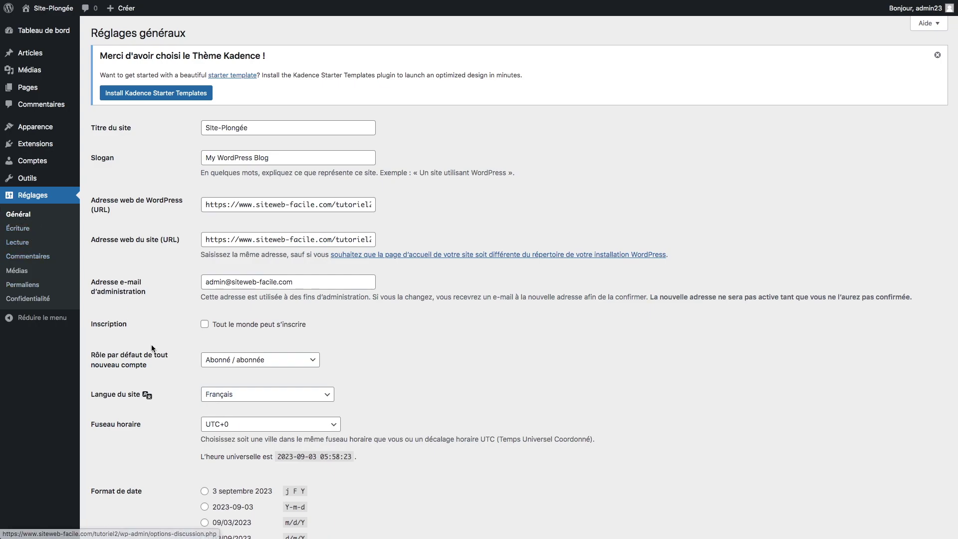
scroll(250, 402, "down", 1)
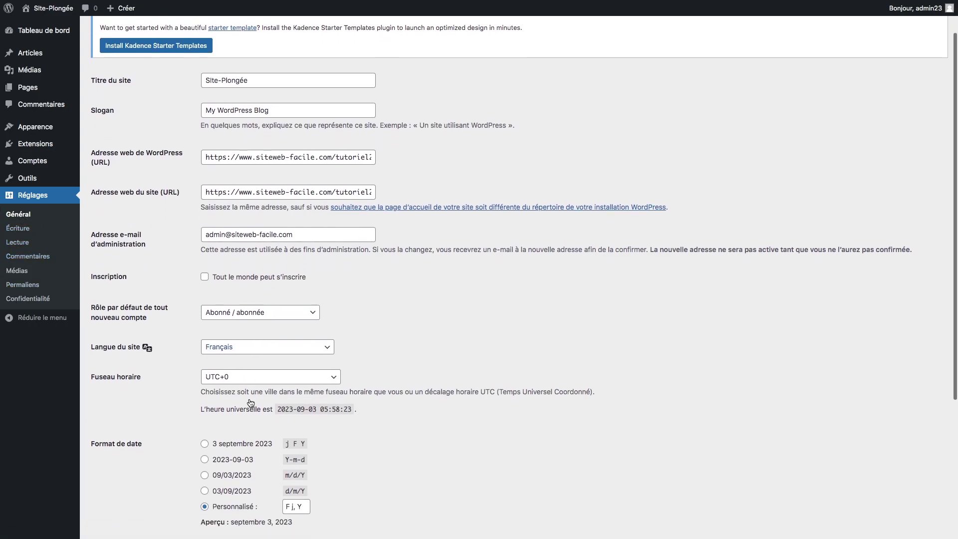
left_click(247, 349)
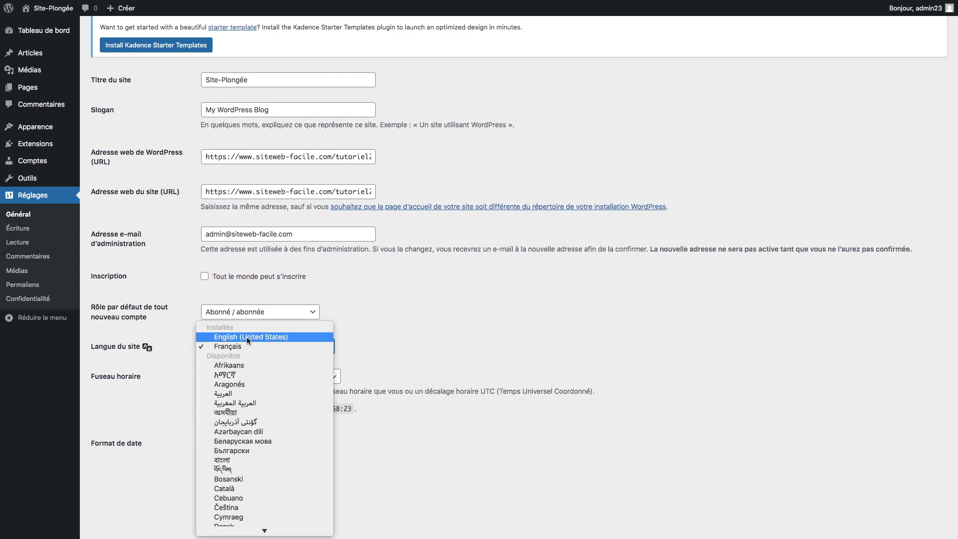
left_click(356, 364)
scroll(356, 363, "down", 5)
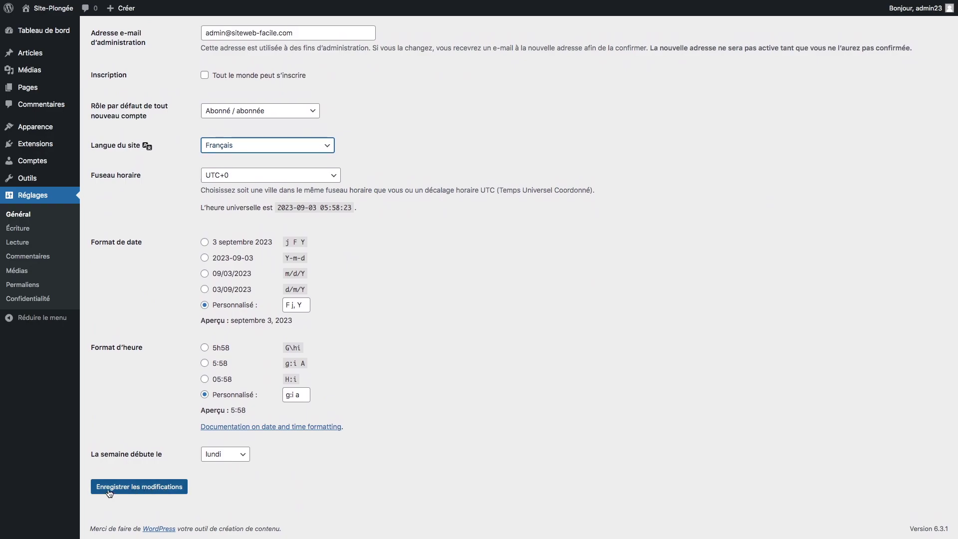
left_click(32, 196)
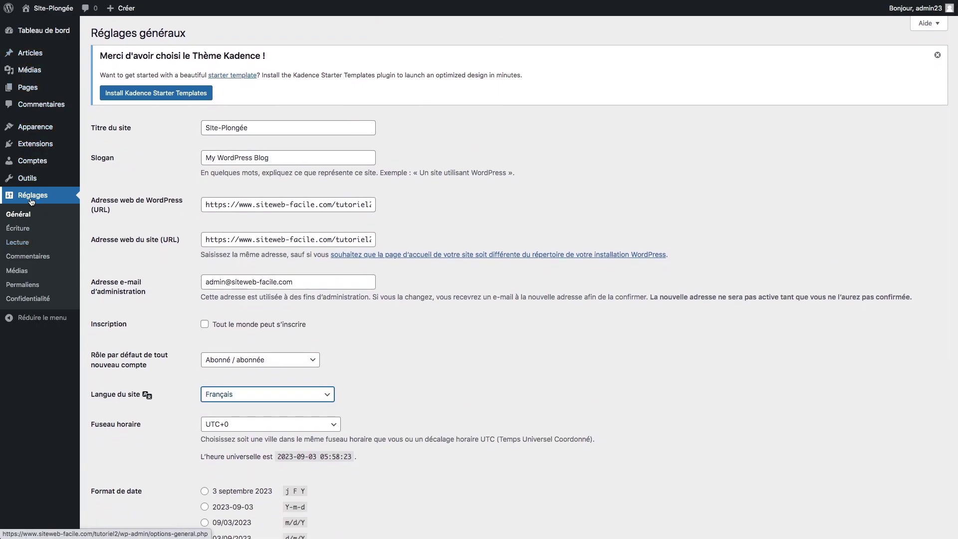
Select both installed extensions, Akismet and Hello Dolly, and delete Akismet Anti-Spam: Spam Protection
mouse_move(39, 143)
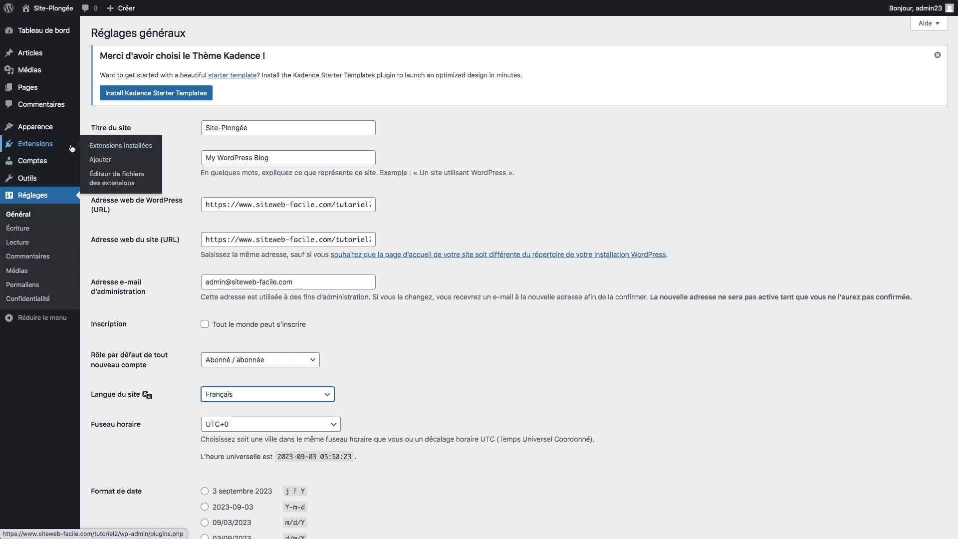
left_click(101, 164)
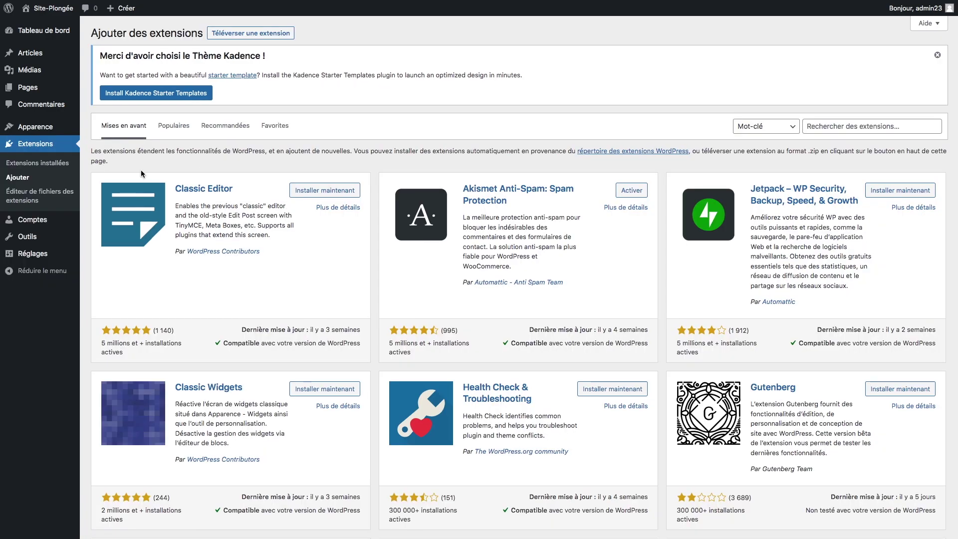
left_click(46, 168)
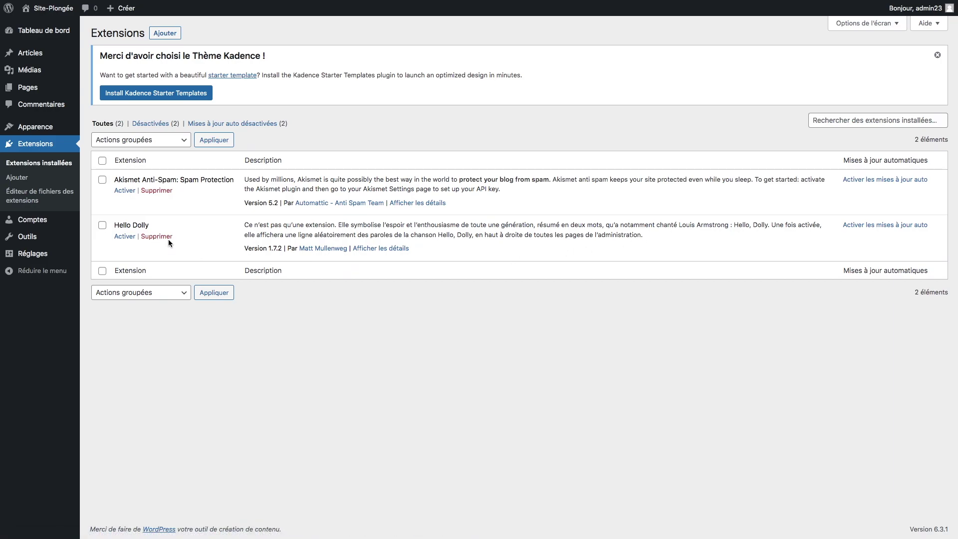
left_click(103, 228)
left_click(103, 182)
left_click(156, 190)
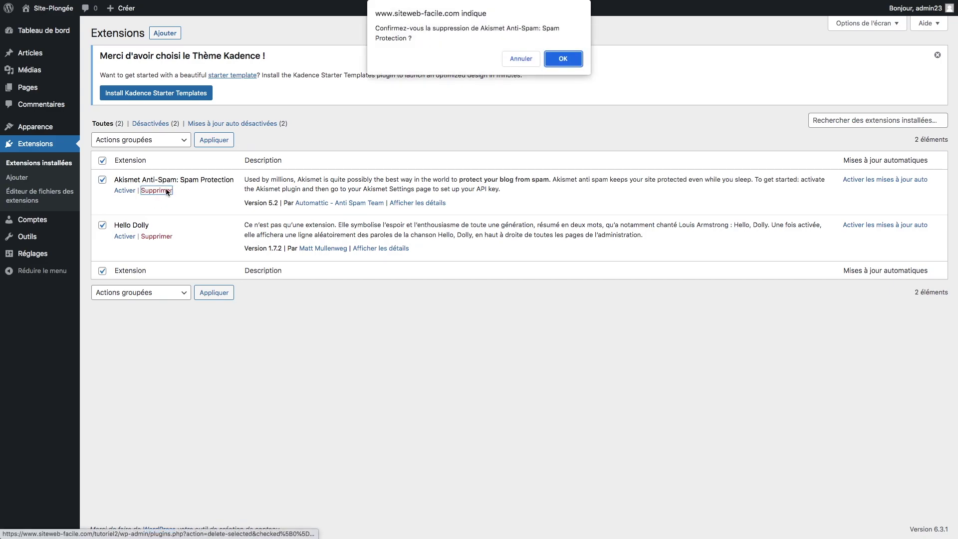
left_click(561, 54)
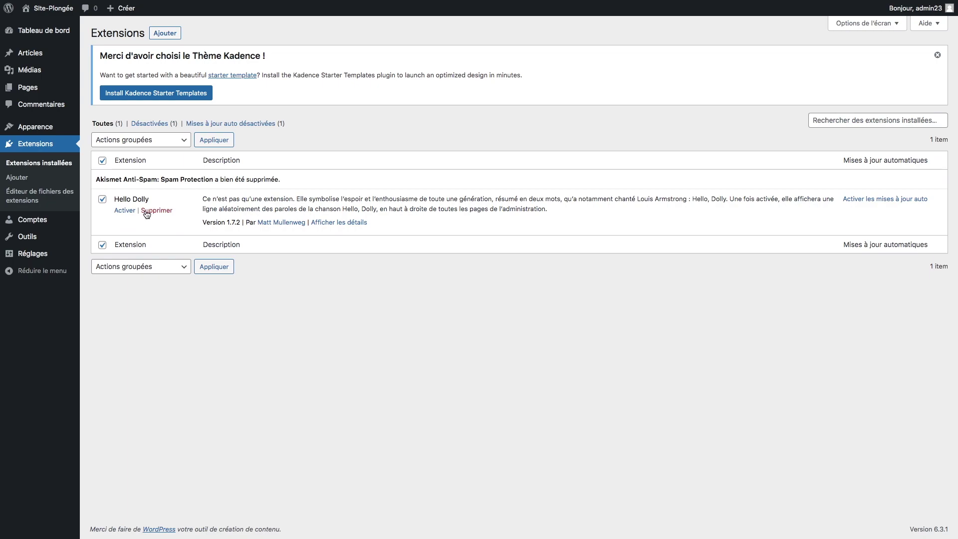
Delete the selected Hello Dolly extension with the Supprimer bulk action
left_click(181, 267)
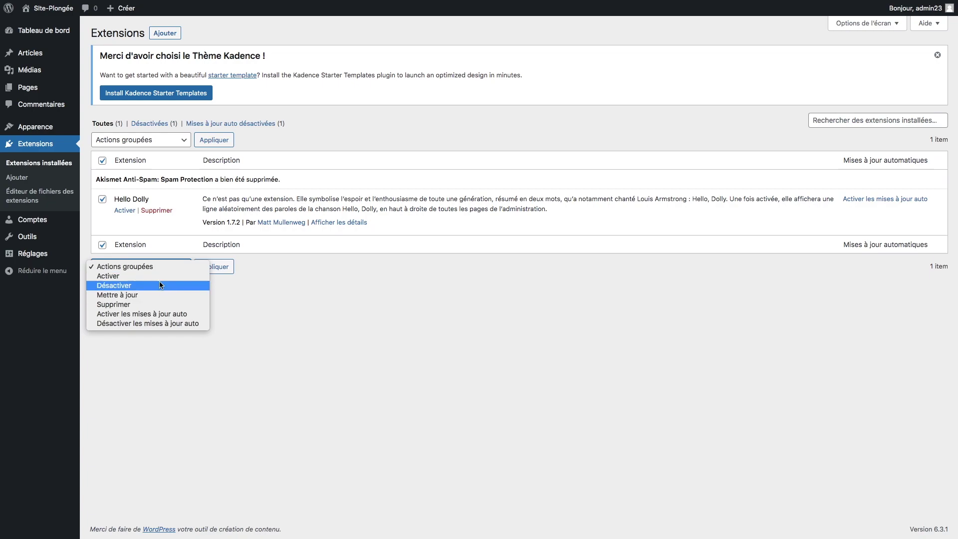
left_click(153, 304)
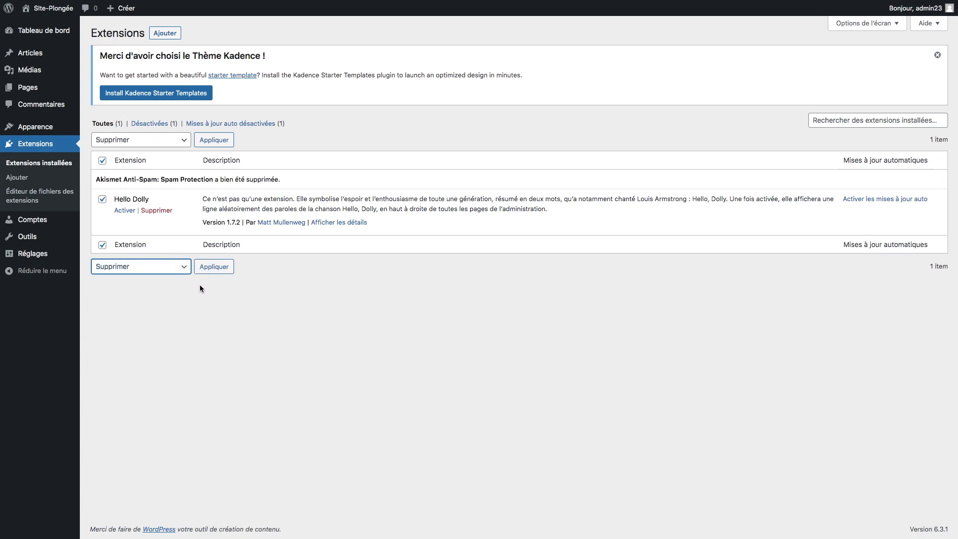
left_click(214, 267)
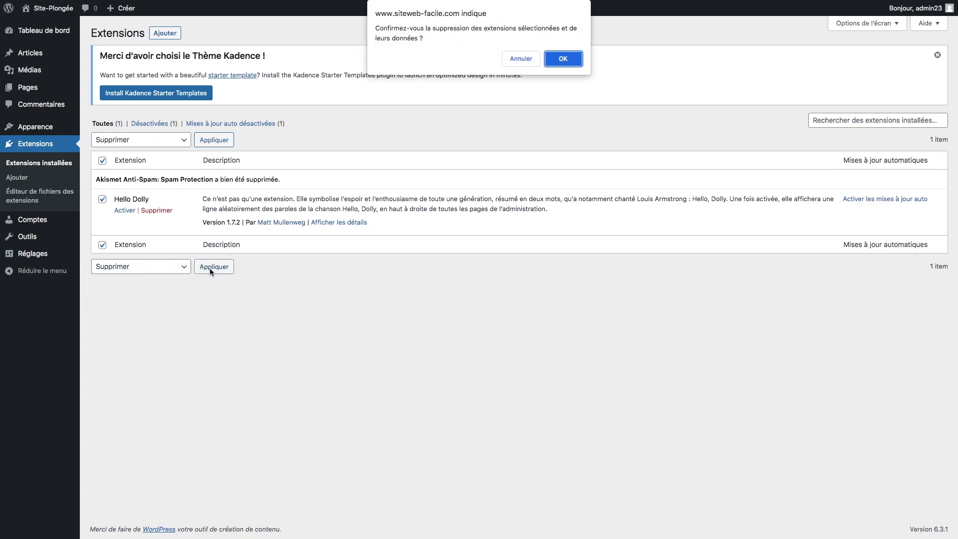
left_click(562, 59)
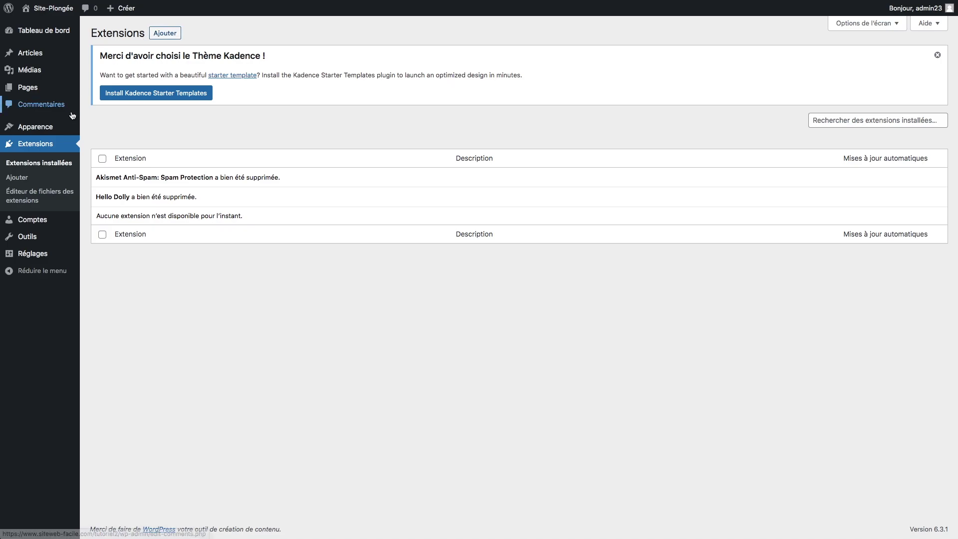
Search the extension directory for "kadence blocks", then install and activate Gutenberg Blocks par Kadence Blocks
left_click(166, 34)
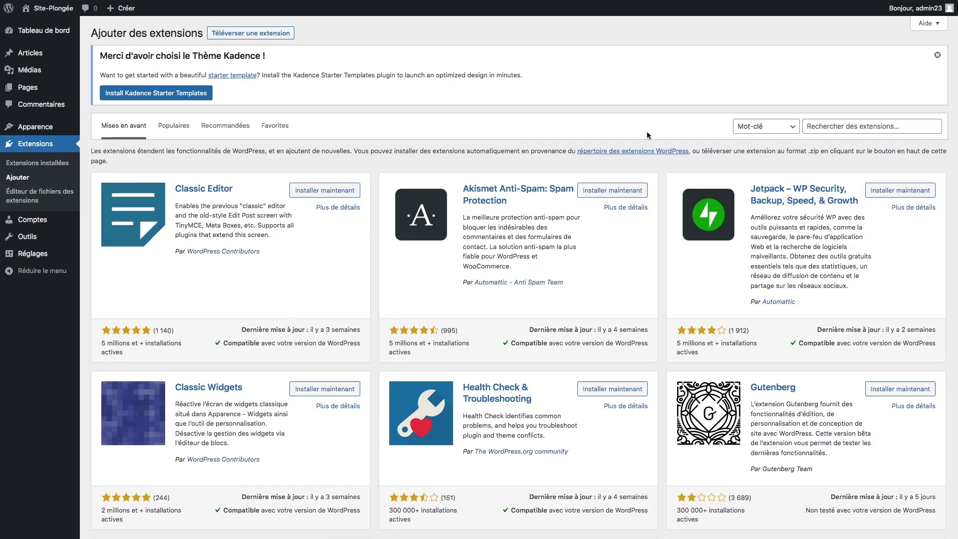
left_click(825, 132)
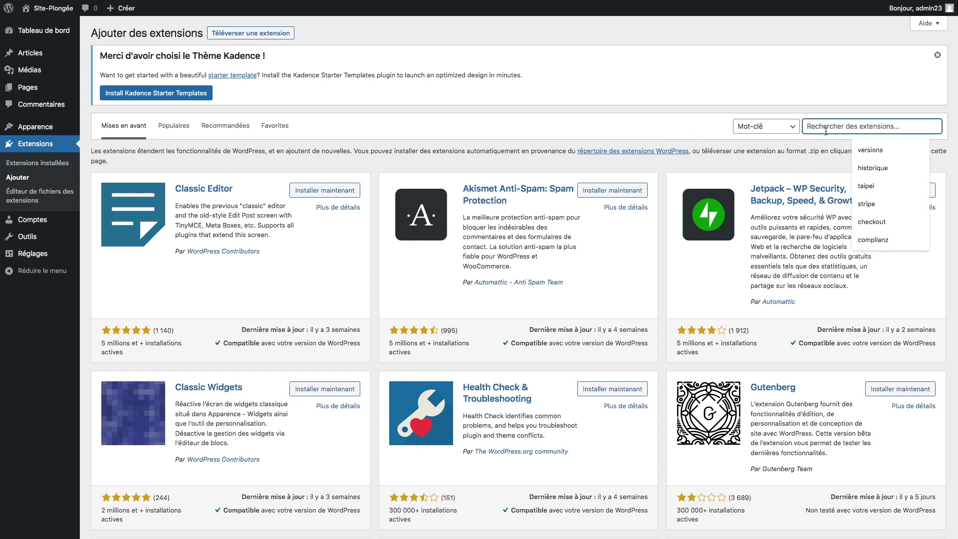
type("kadence blocks")
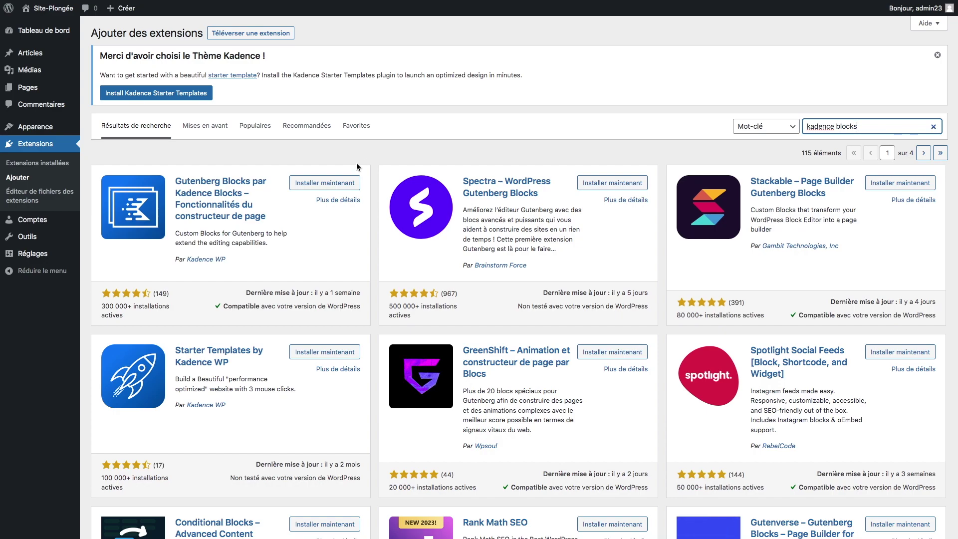
left_click(329, 185)
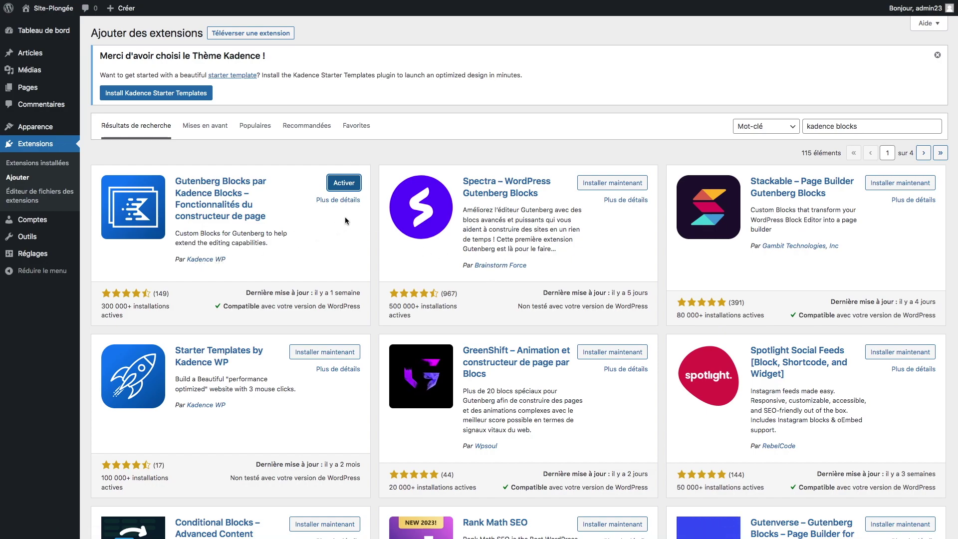
left_click(347, 184)
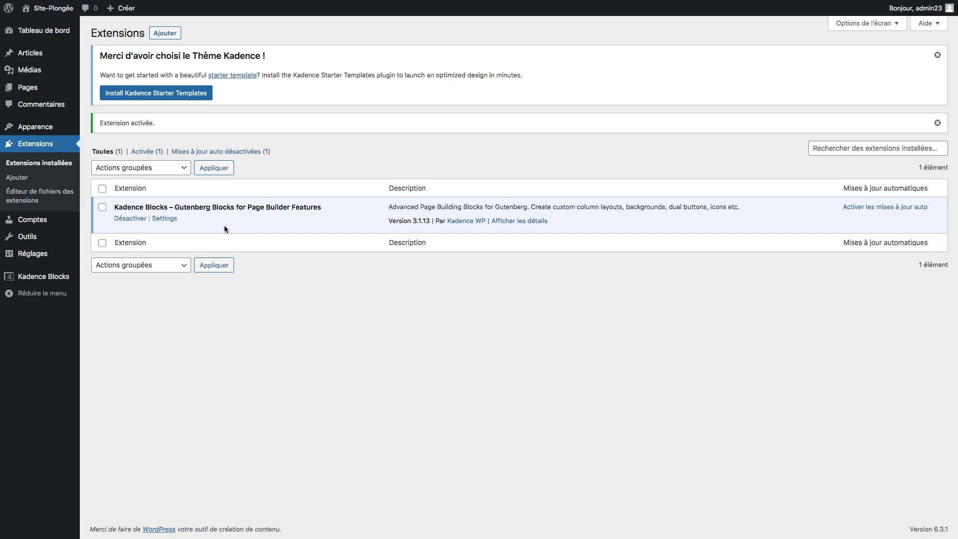
Move both default pages, Privacy Policy and Sample Page, to the trash with a bulk action
left_click(32, 94)
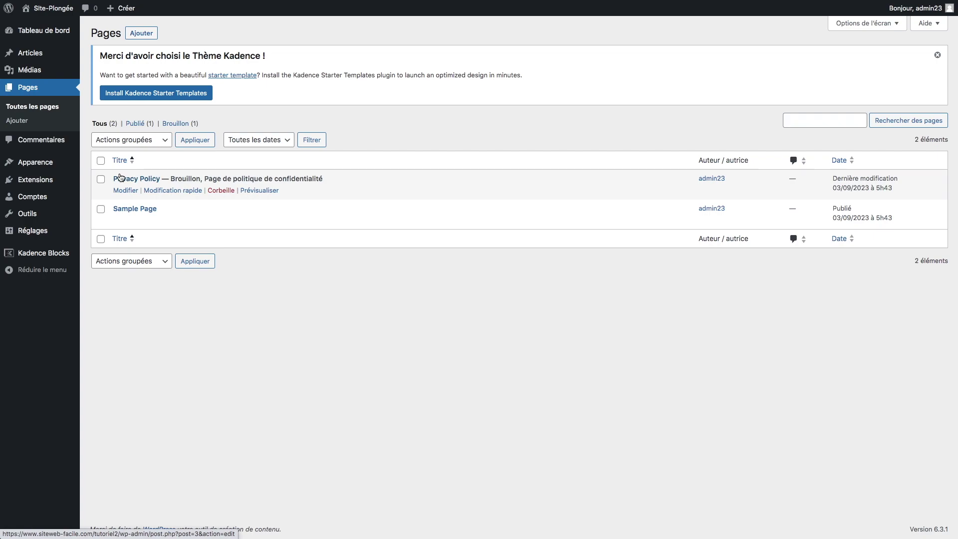
left_click(101, 160)
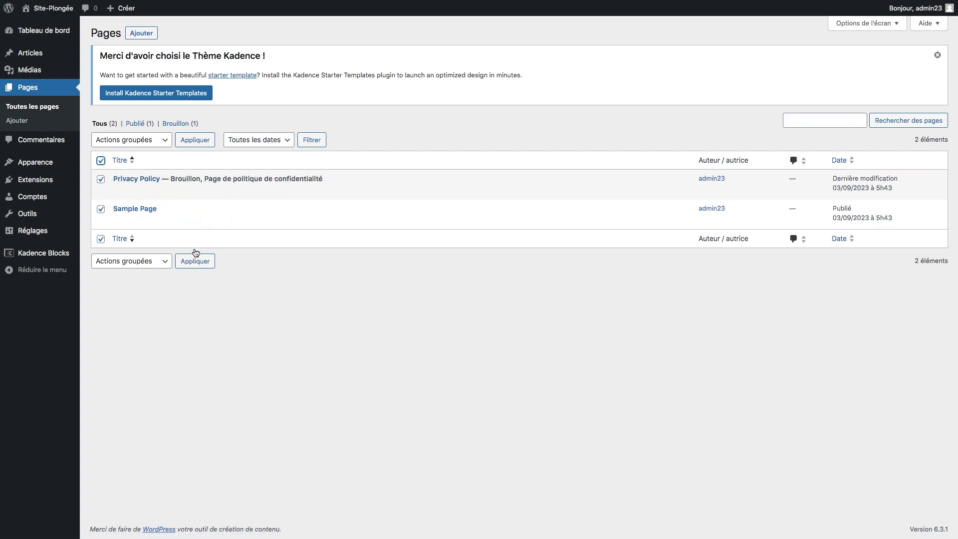
left_click(157, 263)
left_click(135, 280)
left_click(187, 269)
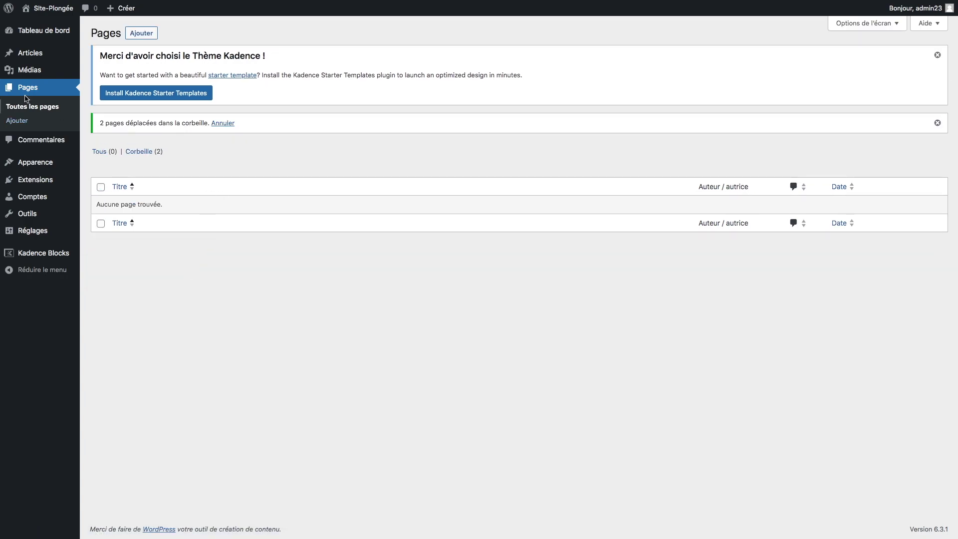
Move the default "Hello world!" article to the trash and permanently delete it from there
left_click(34, 59)
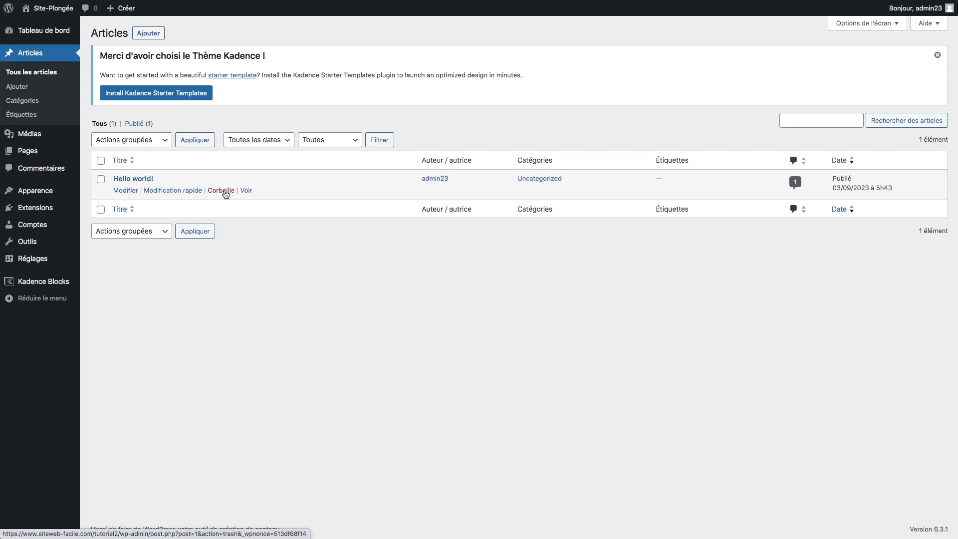
left_click(155, 231)
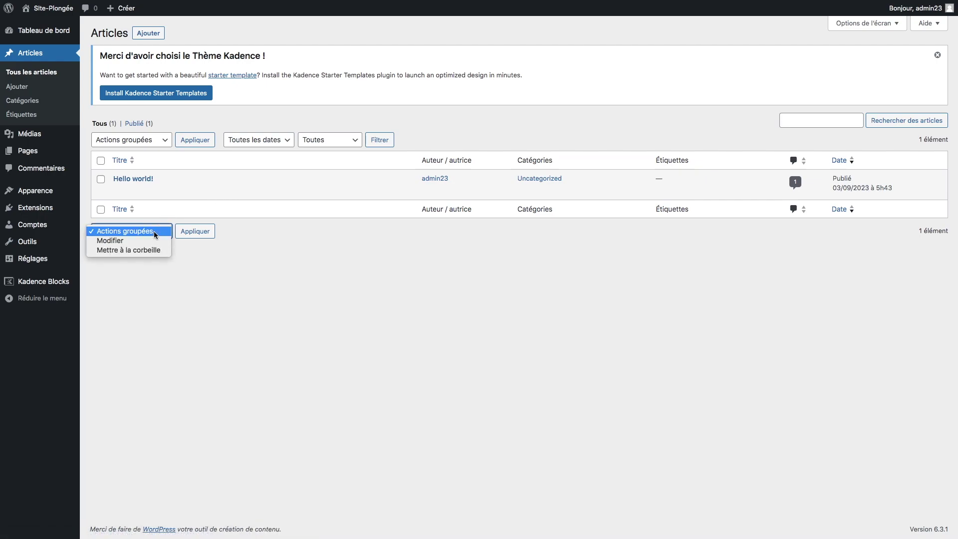
left_click(210, 182)
left_click(221, 191)
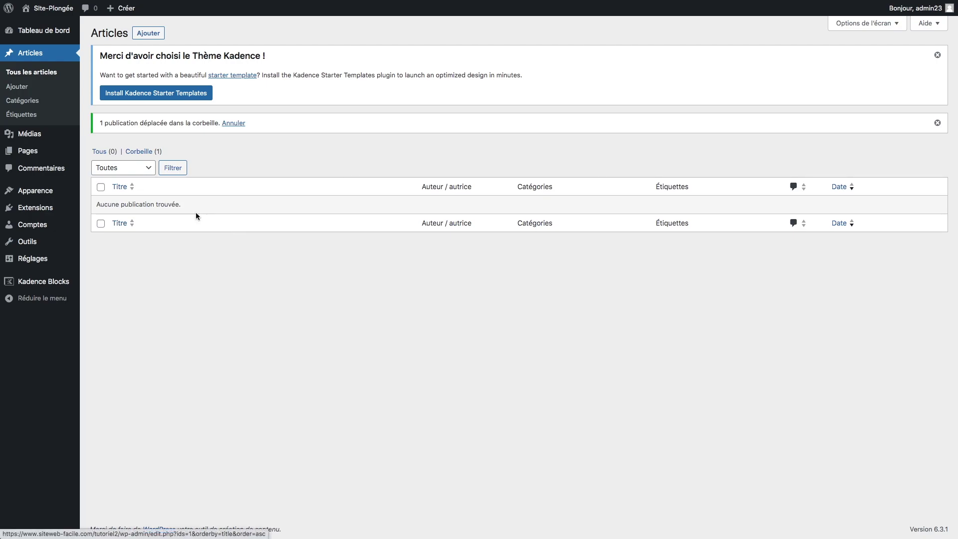
left_click(138, 152)
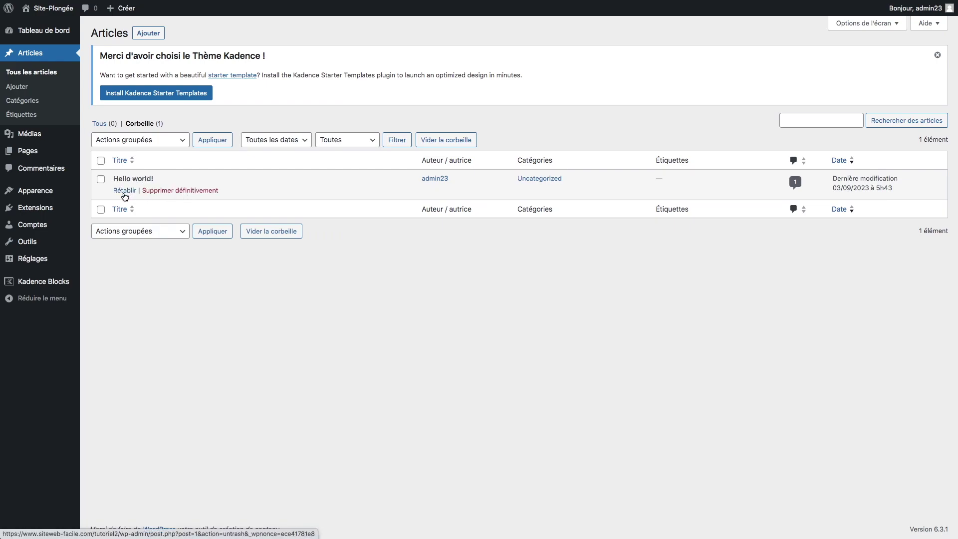
left_click(160, 192)
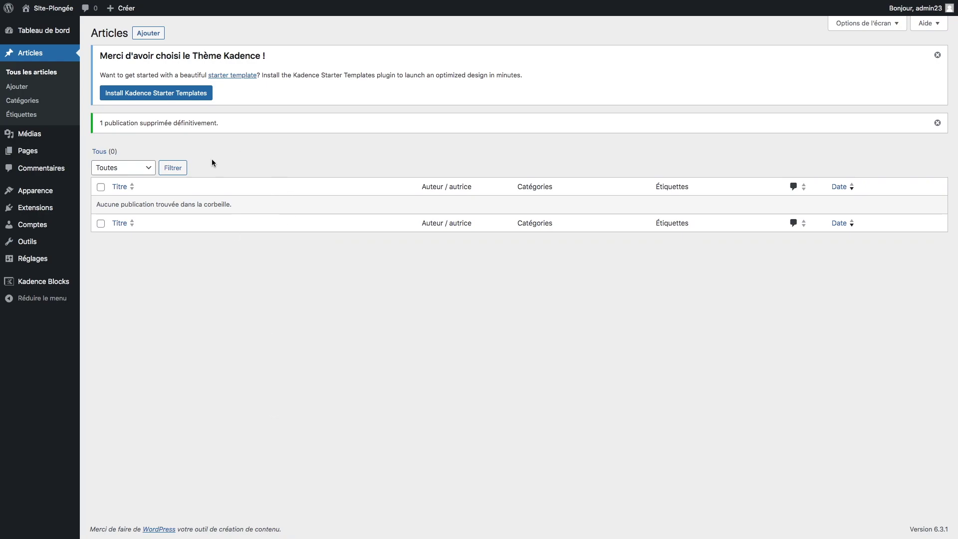
Check the public home page of the Site-Plongée site and return to the administration dashboard
mouse_move(53, 8)
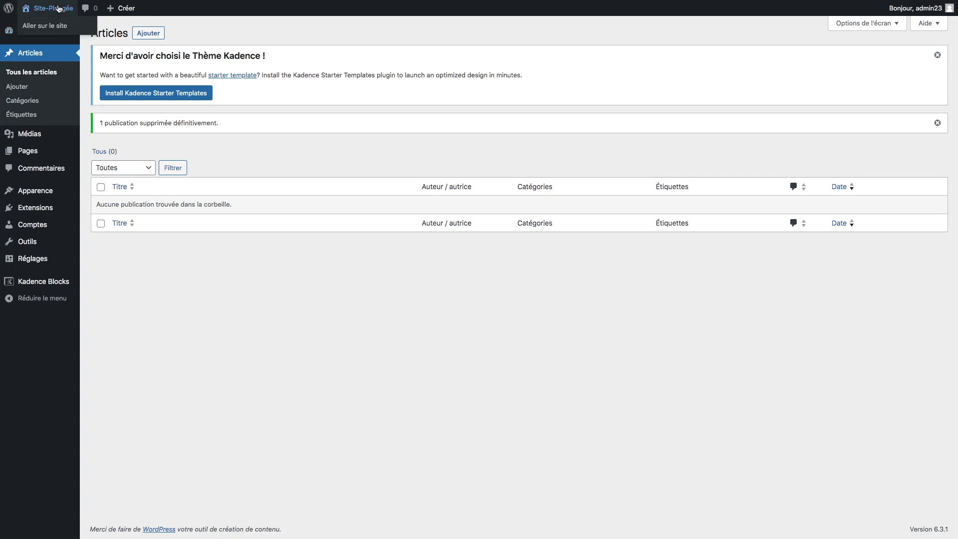
left_click(49, 30)
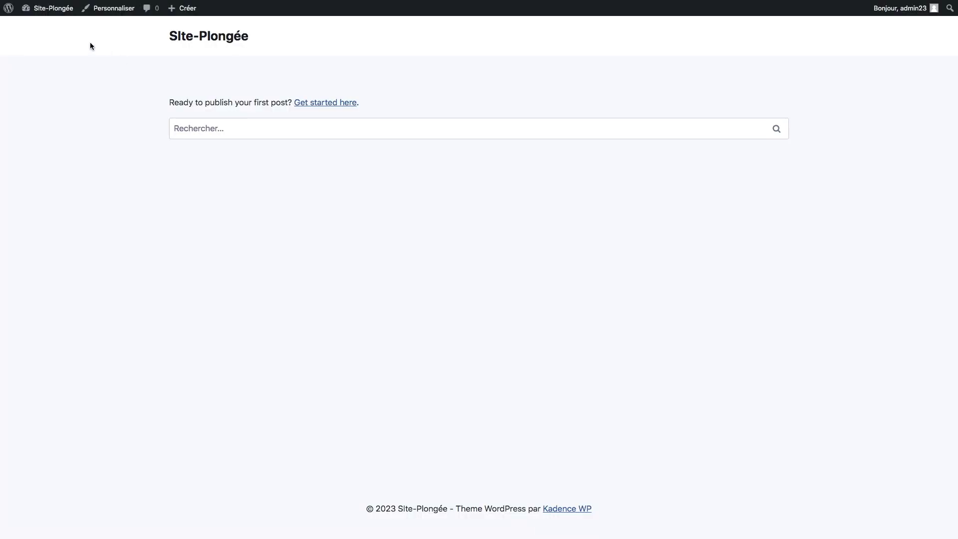
mouse_move(8, 12)
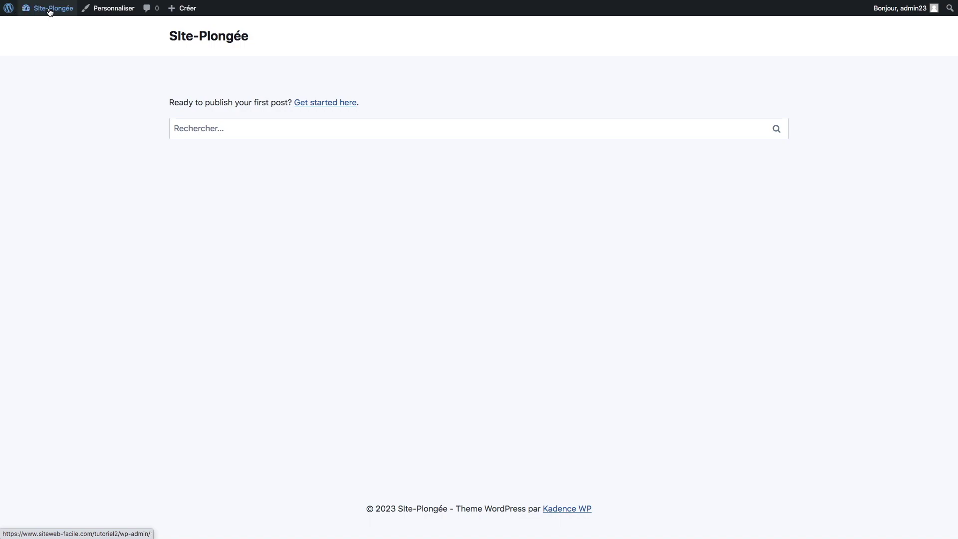
mouse_move(49, 9)
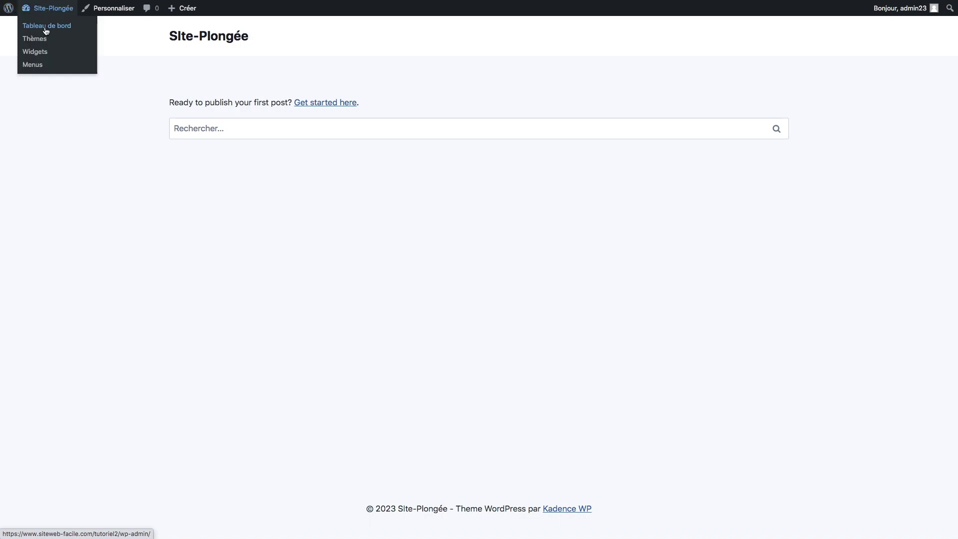
left_click(45, 26)
Create a new page titled "accueil", publish it and return to the list of pages
mouse_move(27, 127)
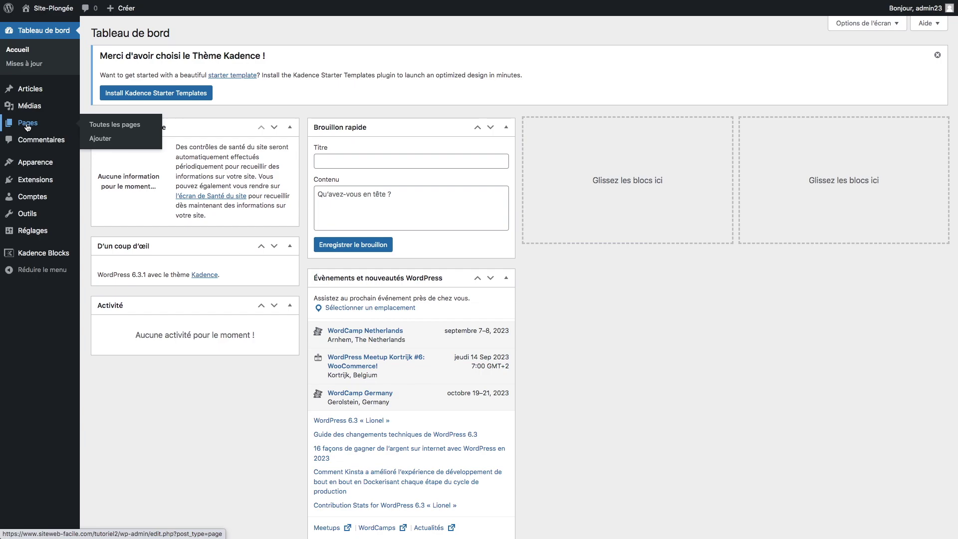
left_click(100, 140)
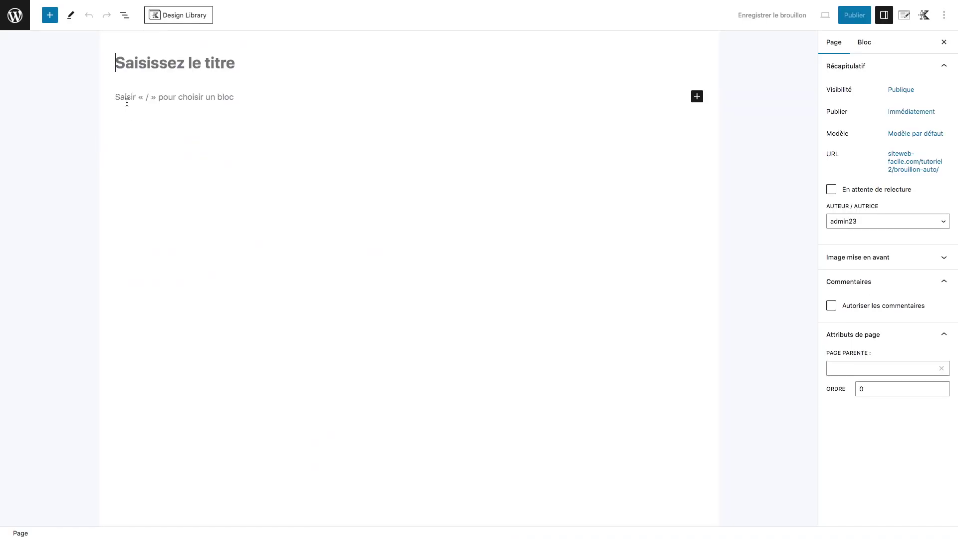
type("accueil")
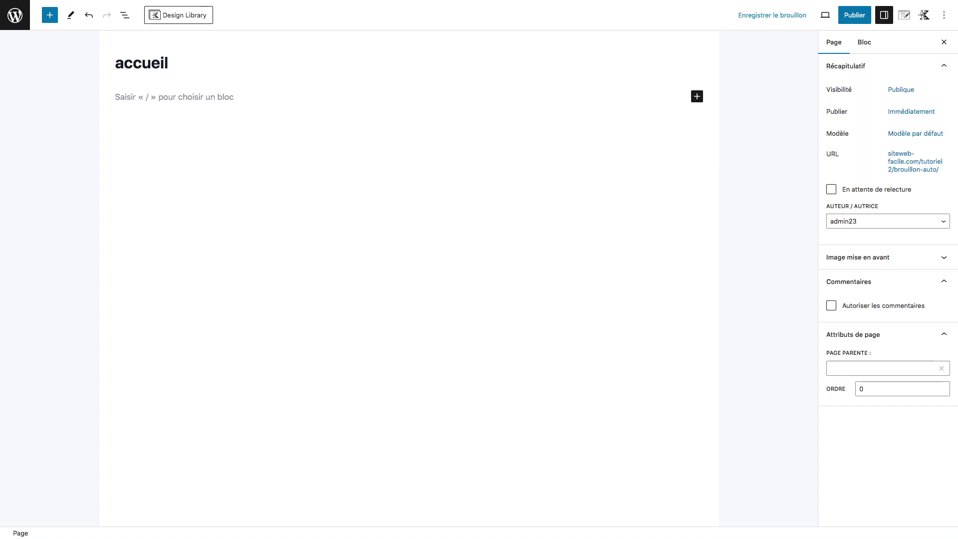
left_click(859, 20)
left_click(860, 22)
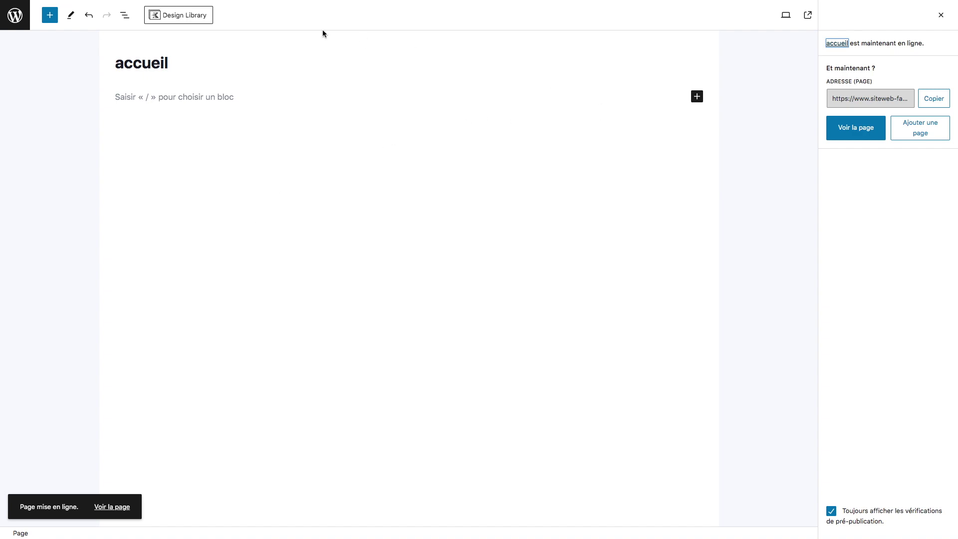
left_click(13, 16)
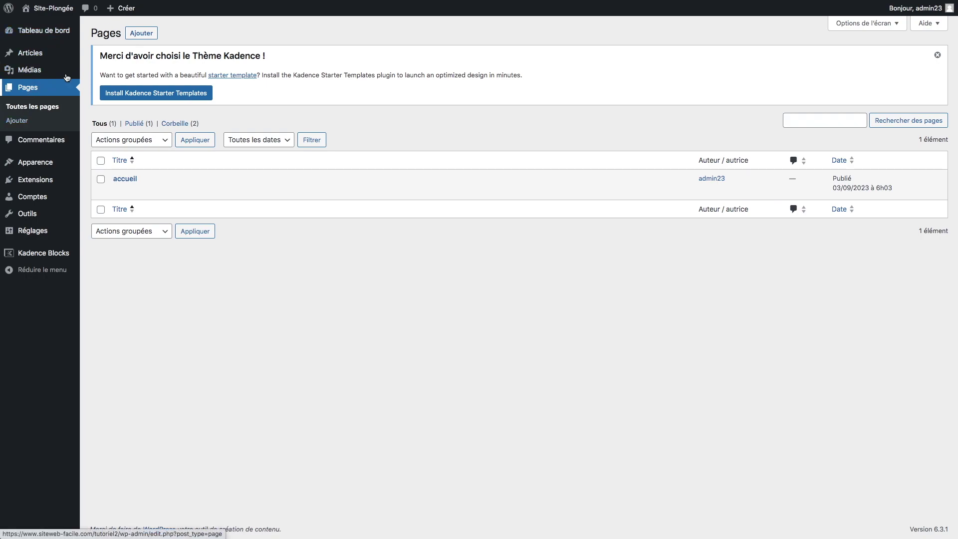
Add a page titled "l'équipe", publish it and go back to the pages list
left_click(141, 33)
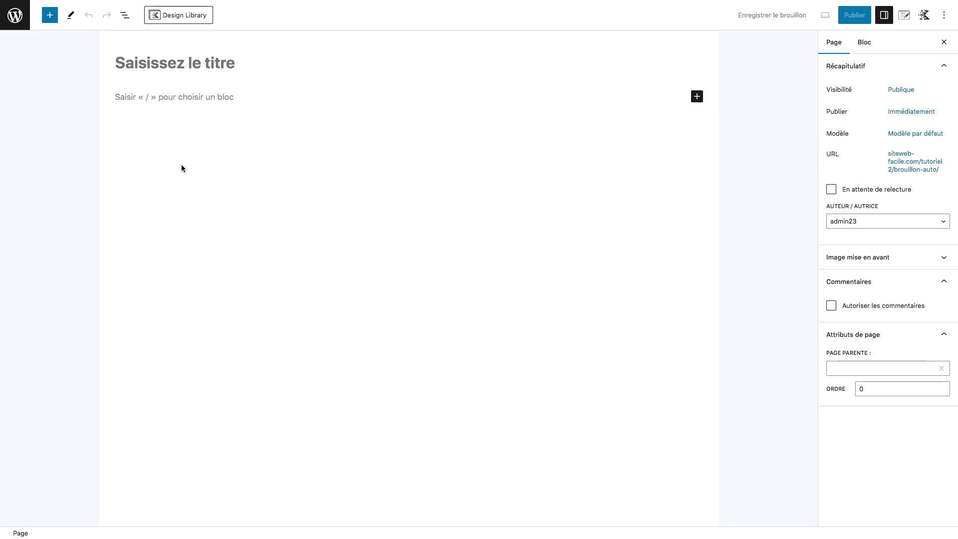
type("l")
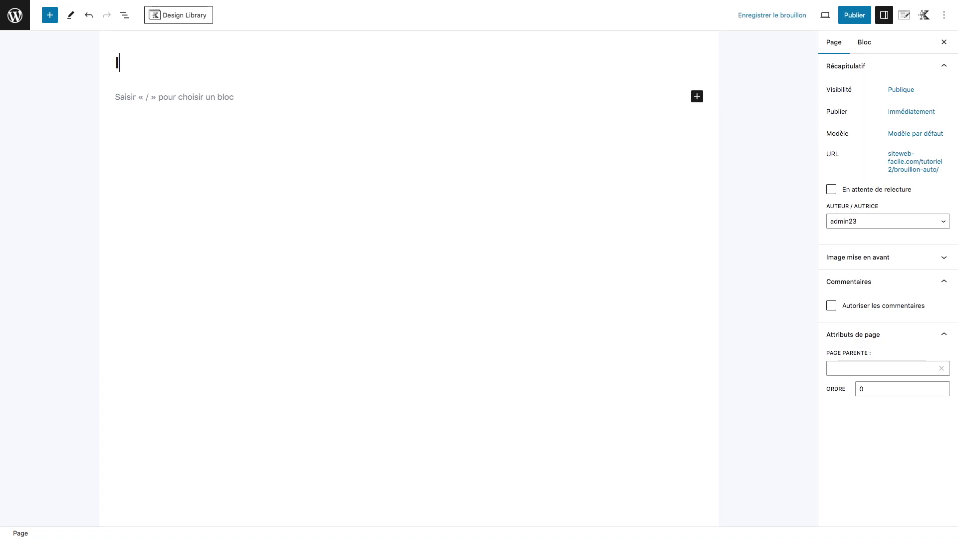
type("'e2")
type("quipe")
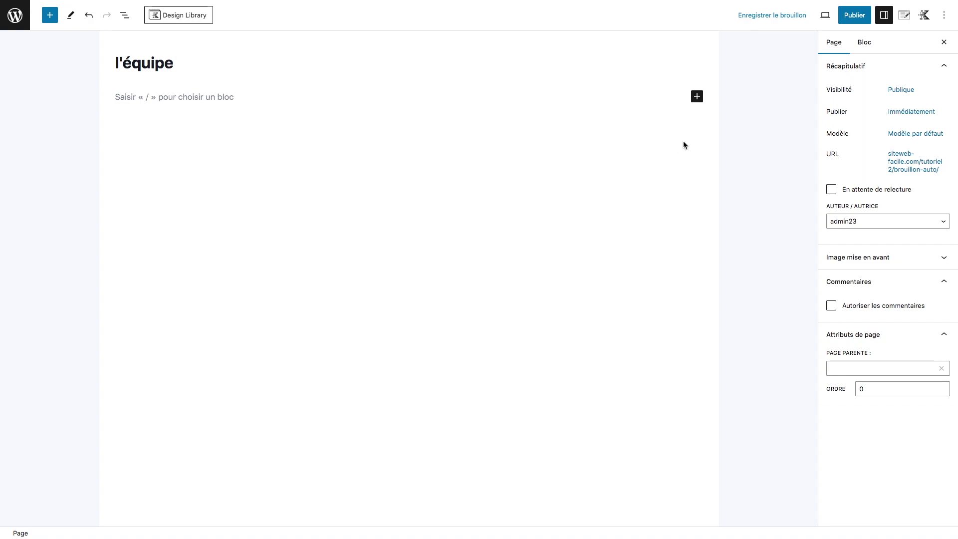
left_click(853, 19)
left_click(854, 19)
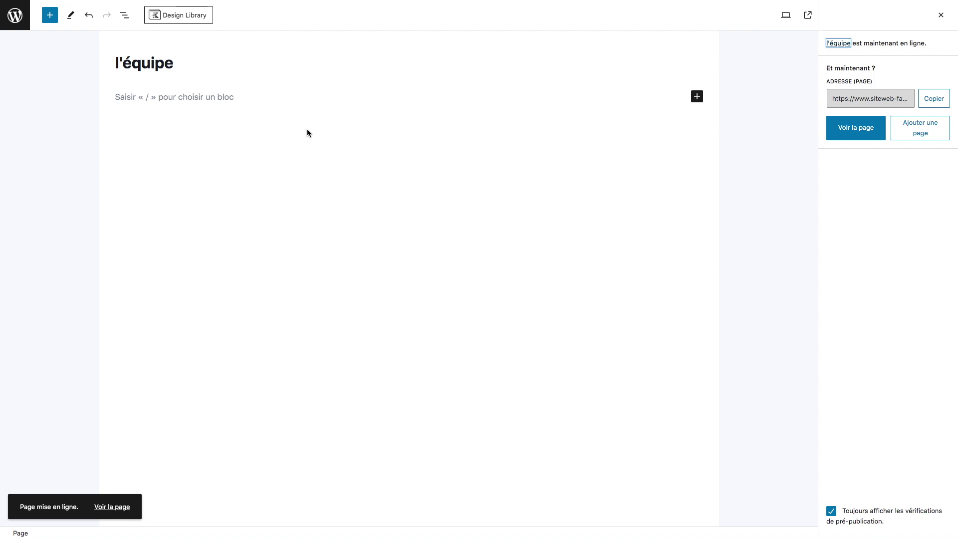
left_click(20, 16)
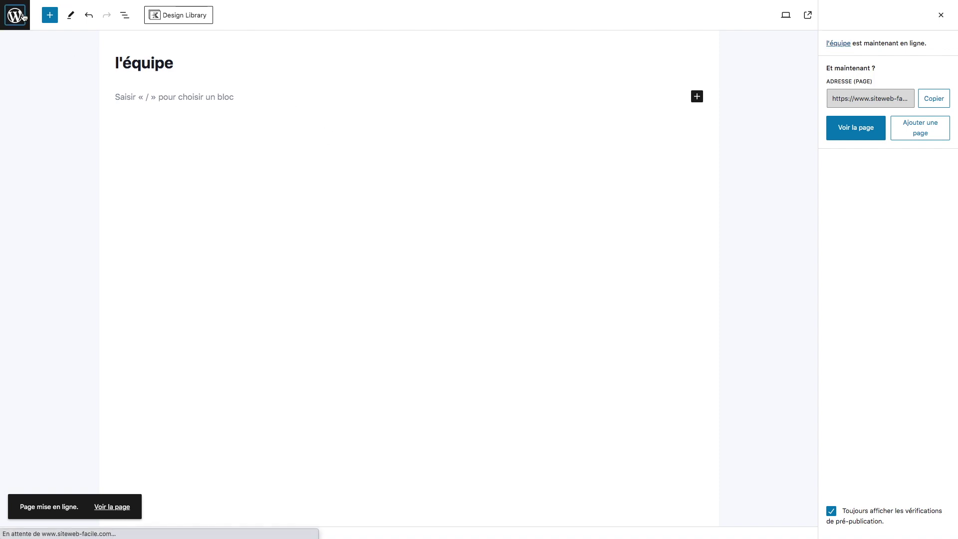
Create and publish a page titled "tarifs", then return to the list of all pages
mouse_move(127, 9)
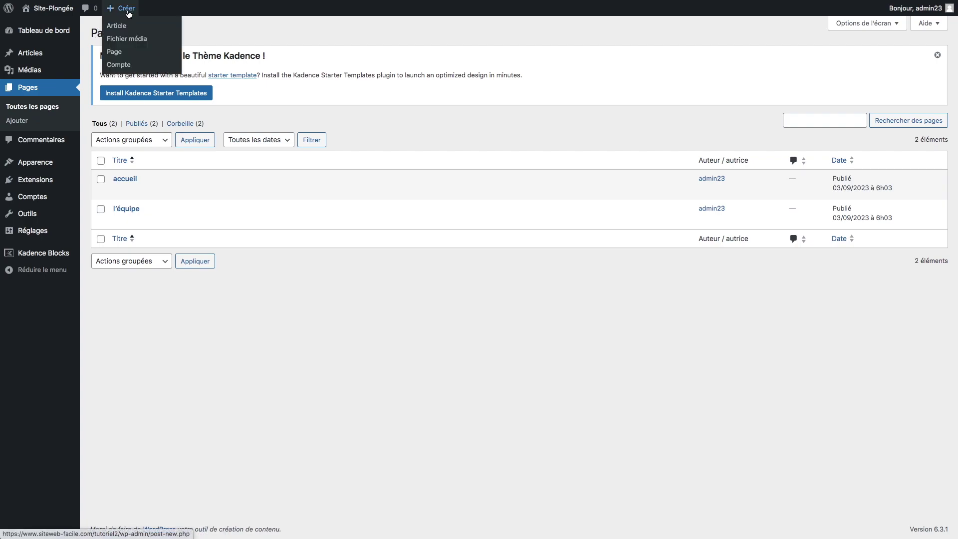
left_click(115, 52)
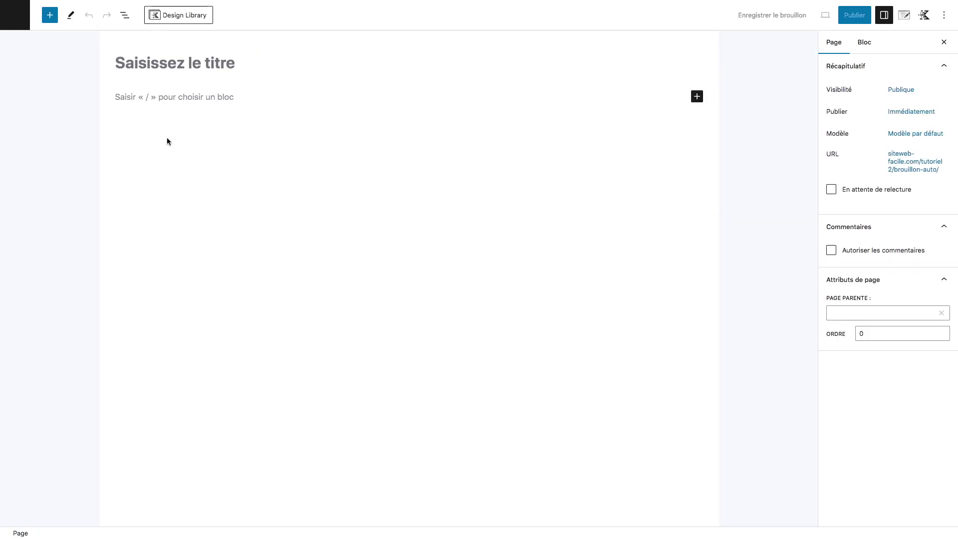
type("t")
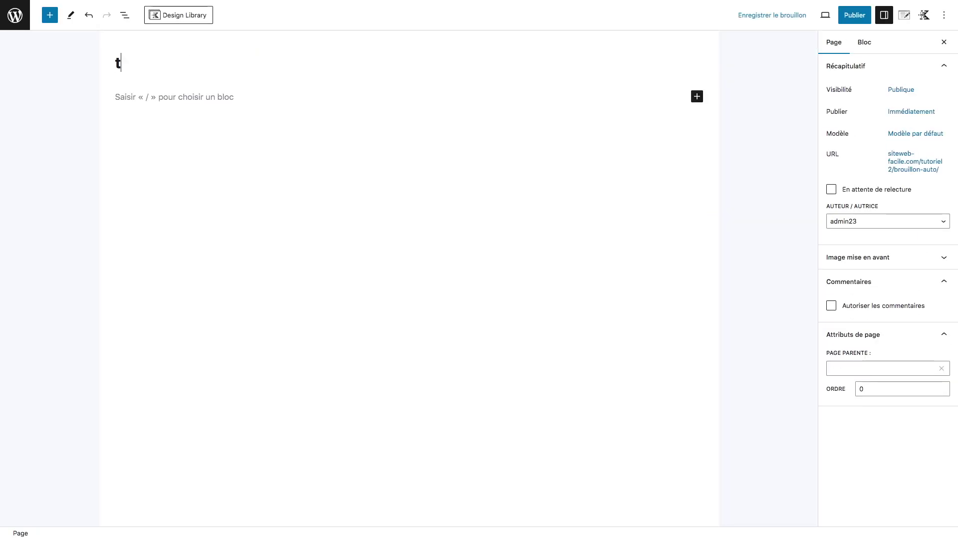
type("arifs")
left_click(850, 17)
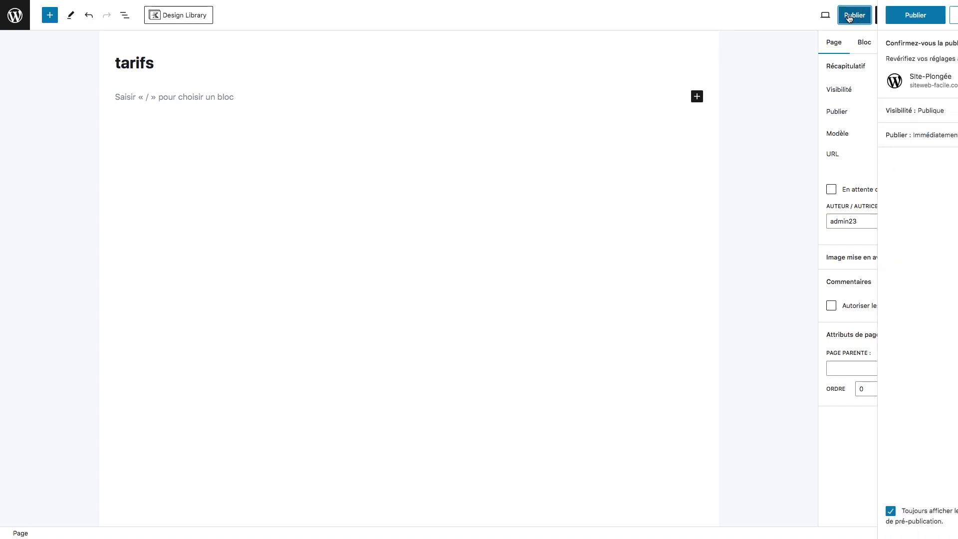
left_click(849, 18)
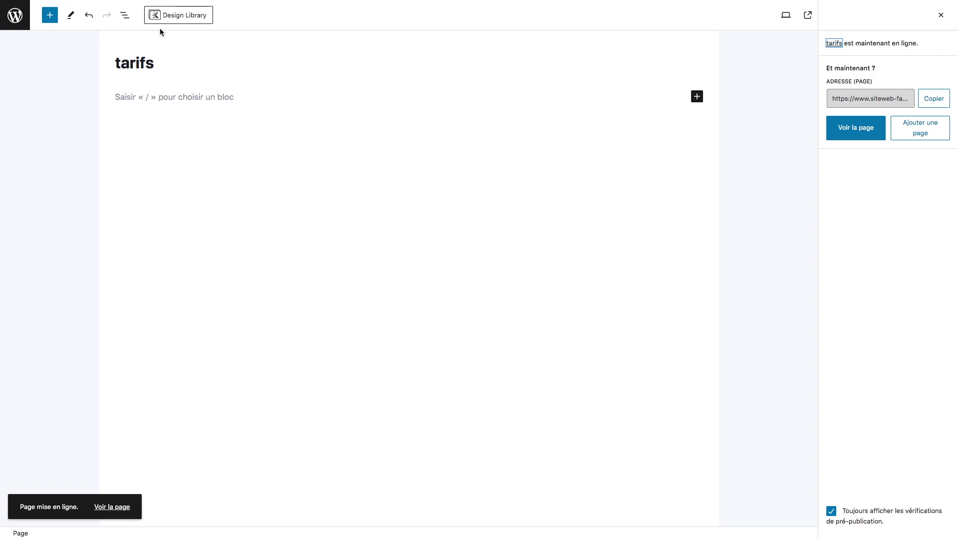
left_click(17, 20)
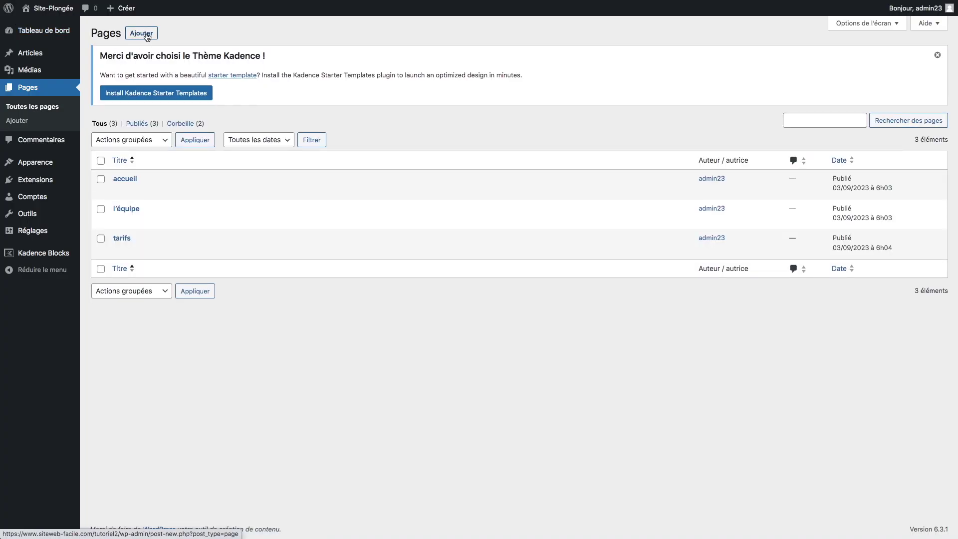
Create a page titled "contact", publish it and return to the list of pages
left_click(149, 35)
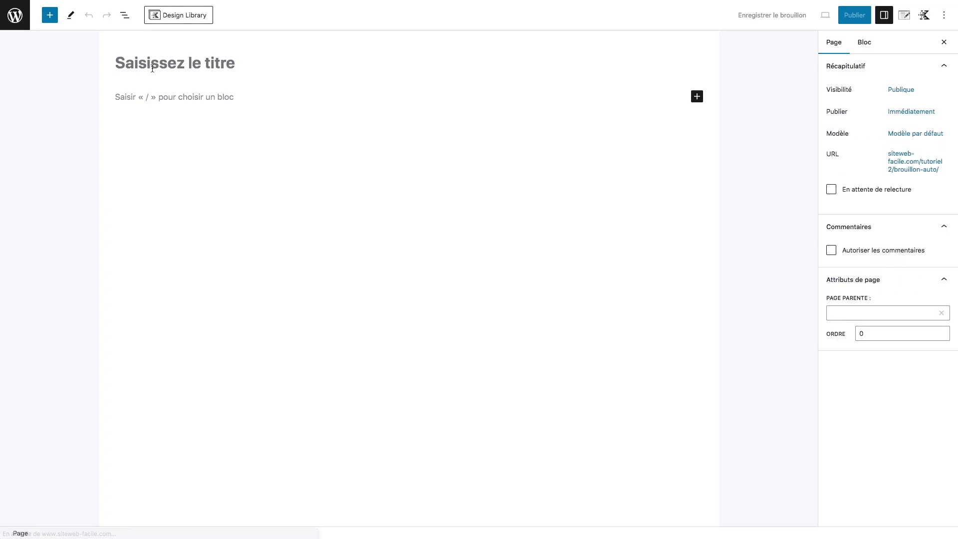
type("contact")
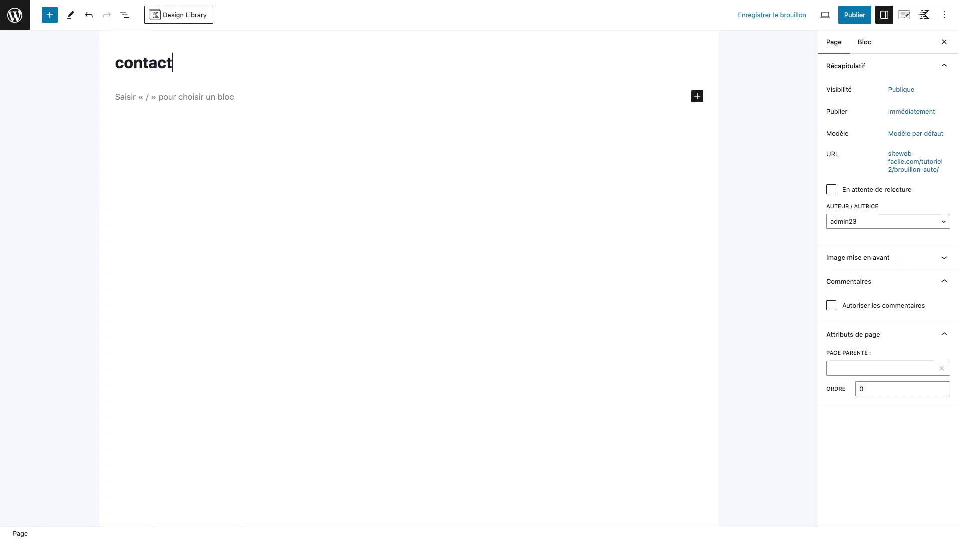
mouse_move(764, 8)
left_click(855, 15)
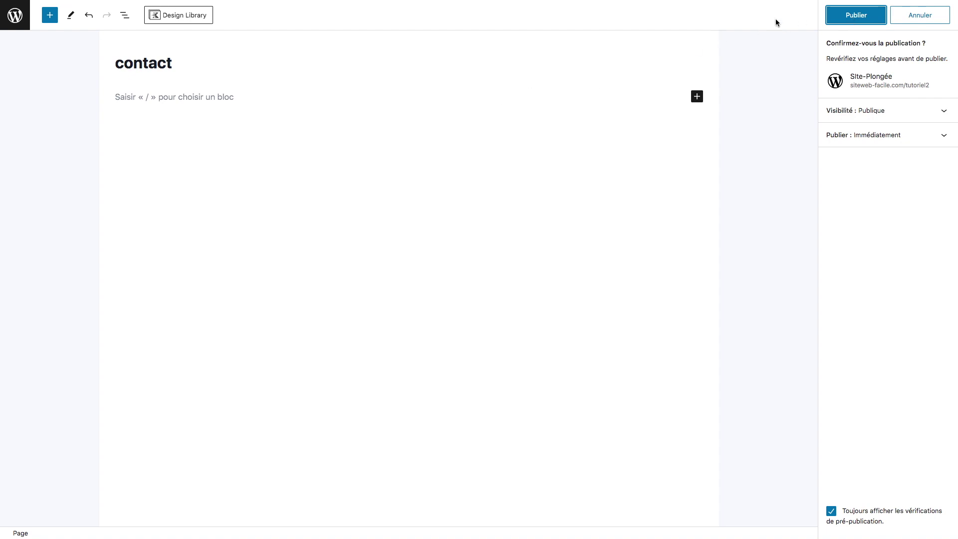
left_click(858, 22)
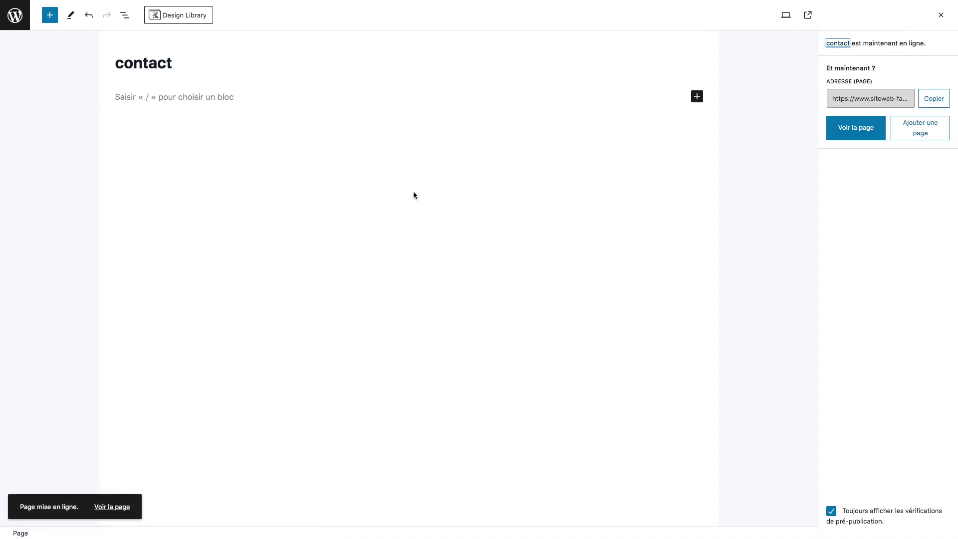
left_click(15, 16)
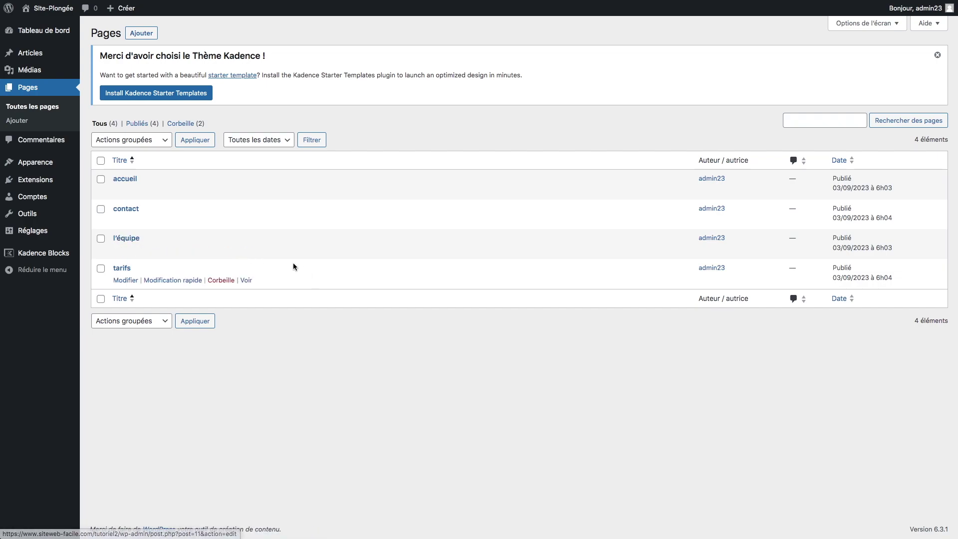
View the l'équipe, accueil, contact and tarifs pages on the public site, and return to the administration dashboard
left_click(247, 252)
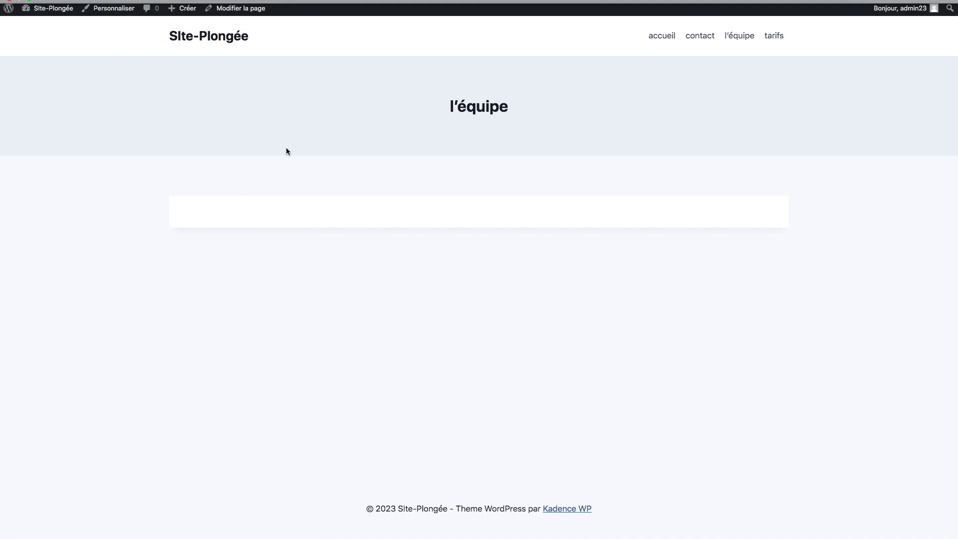
left_click(661, 39)
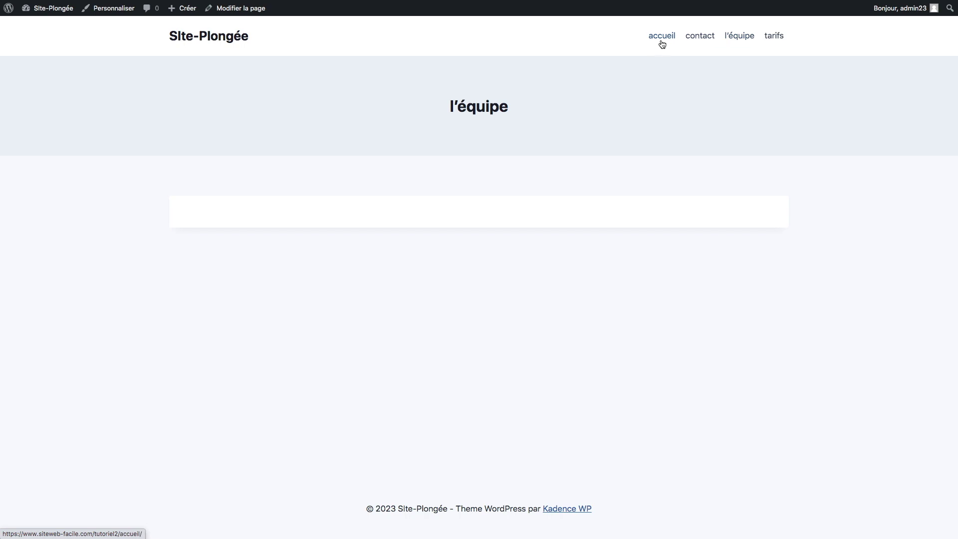
left_click(701, 37)
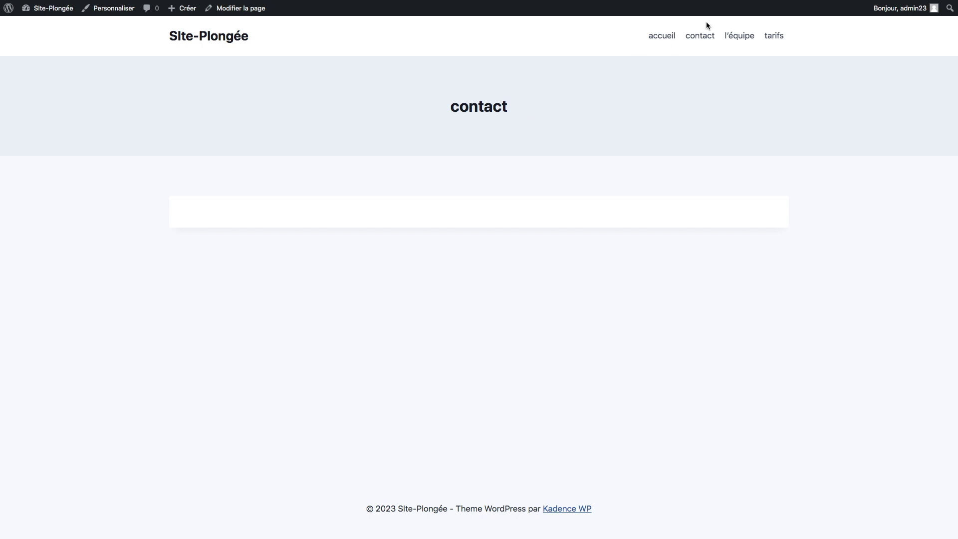
left_click(733, 37)
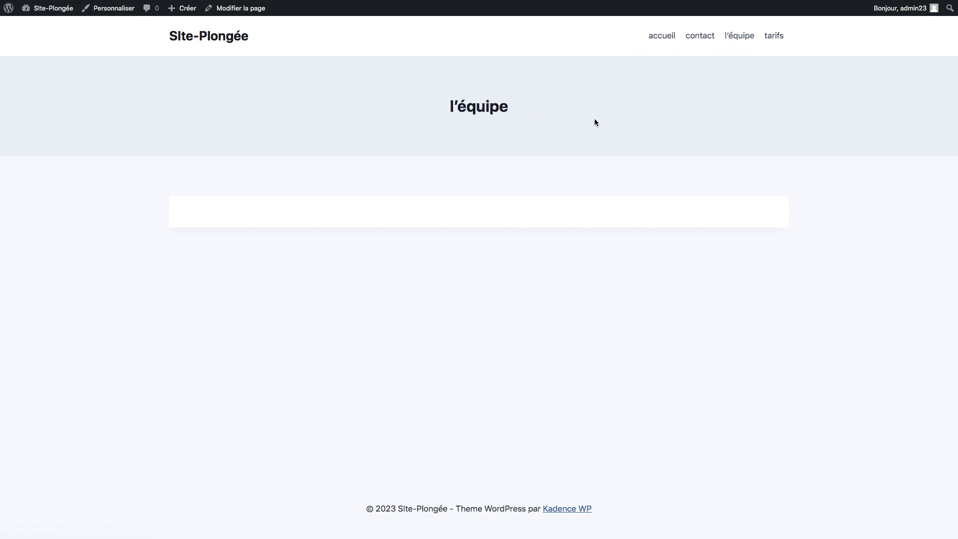
left_click(773, 37)
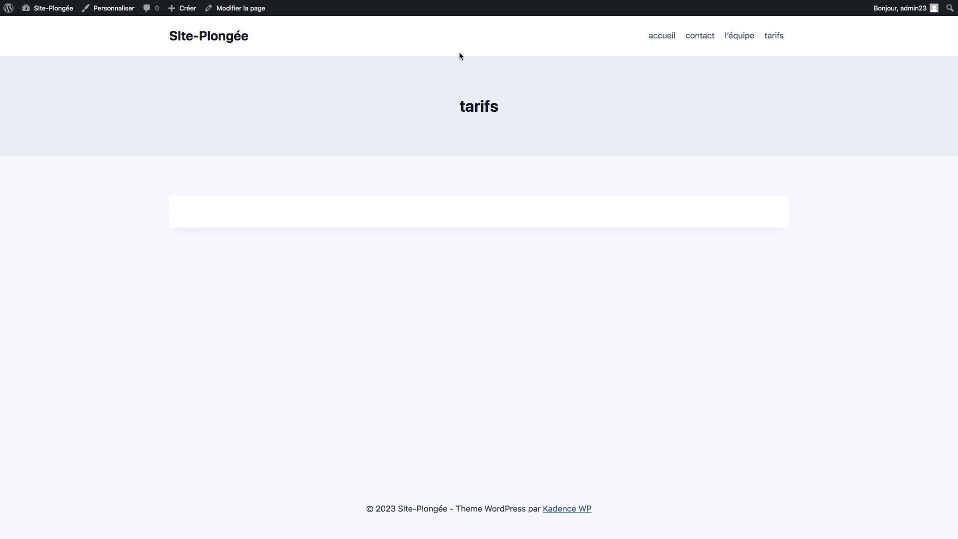
mouse_move(52, 11)
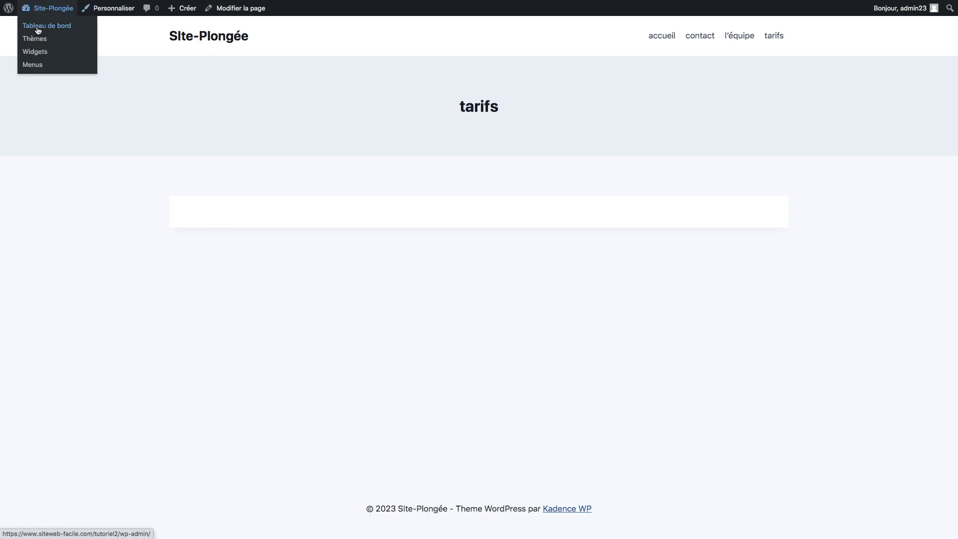
left_click(38, 30)
Create a navigation menu named "menu principal" and add all four pages (contact, tarifs, l'équipe, accueil) to it
mouse_move(38, 164)
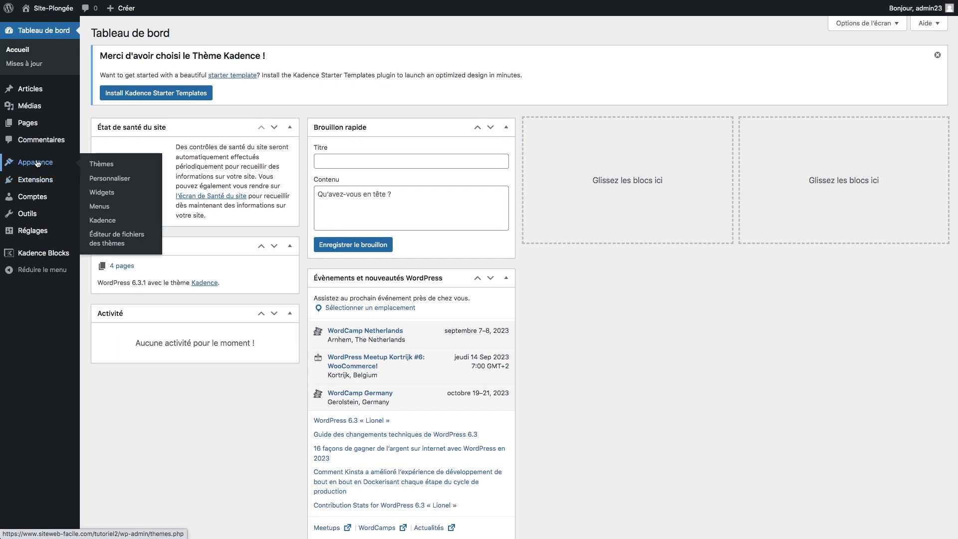
left_click(100, 209)
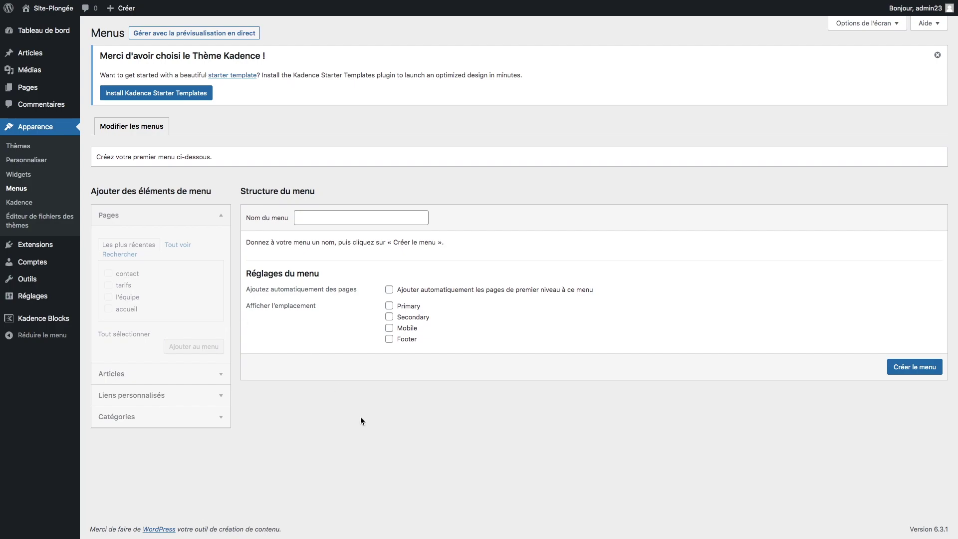
left_click(334, 218)
left_click(363, 239)
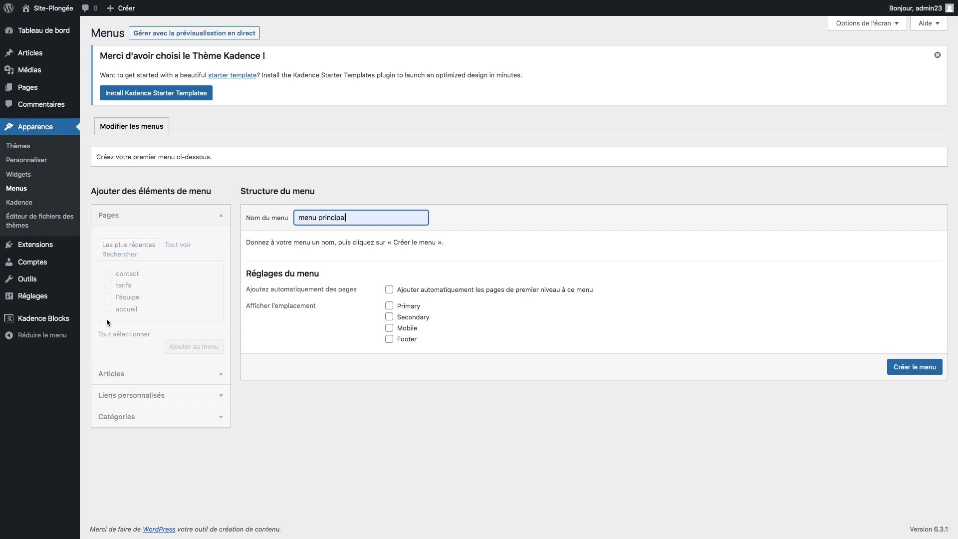
left_click(110, 286)
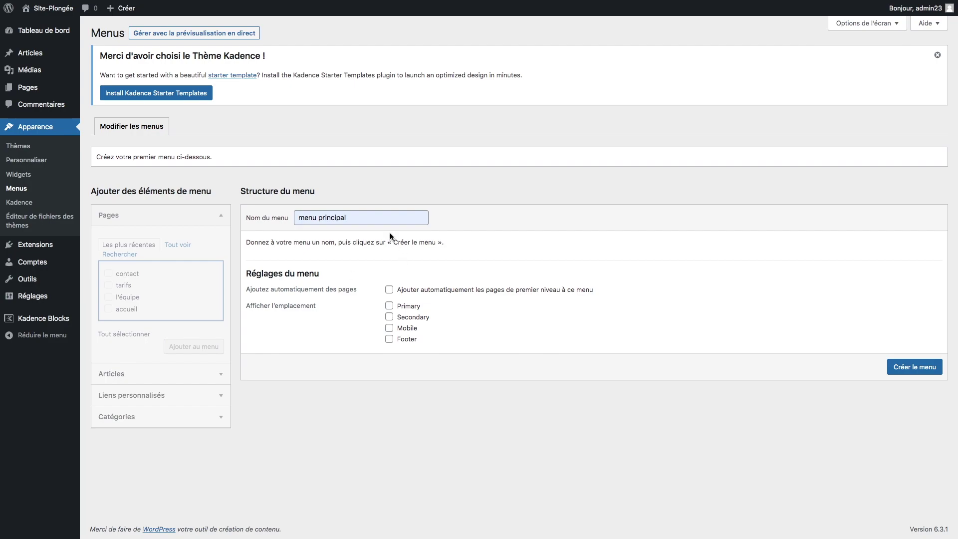
left_click(925, 372)
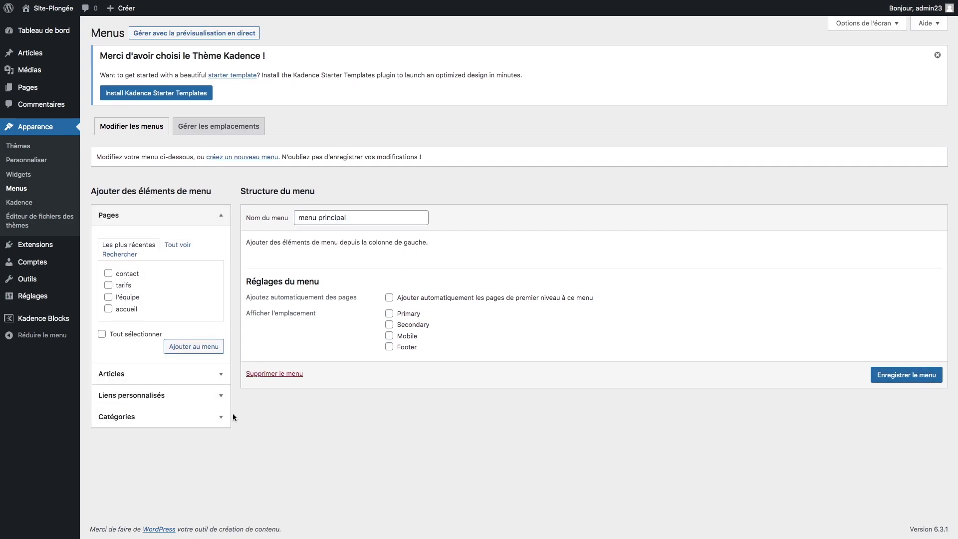
left_click(102, 334)
left_click(199, 352)
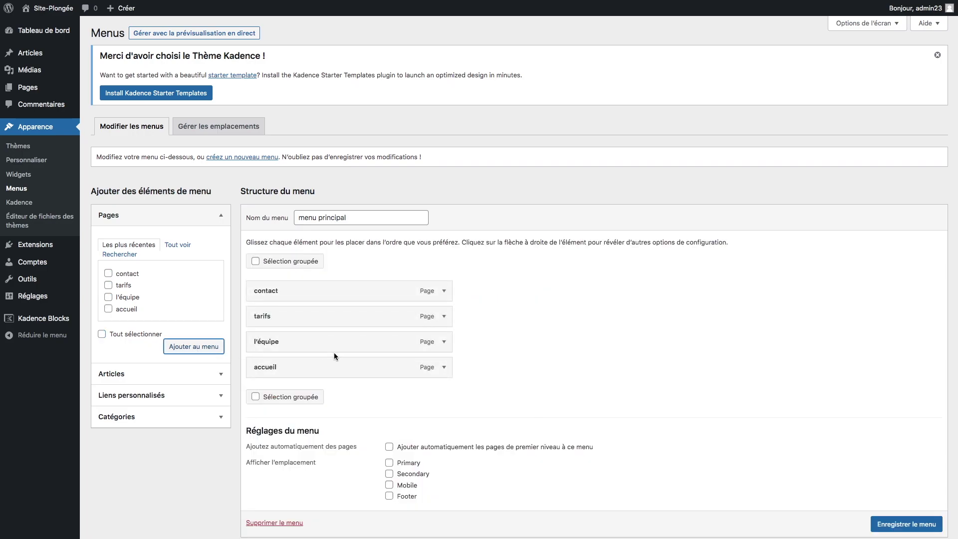
Reorder the menu items as accueil, tarifs, l'équipe, contact, and save the menu
mouse_move(267, 370)
left_mouse_down()
mouse_move(269, 286)
mouse_move(266, 369)
left_mouse_up()
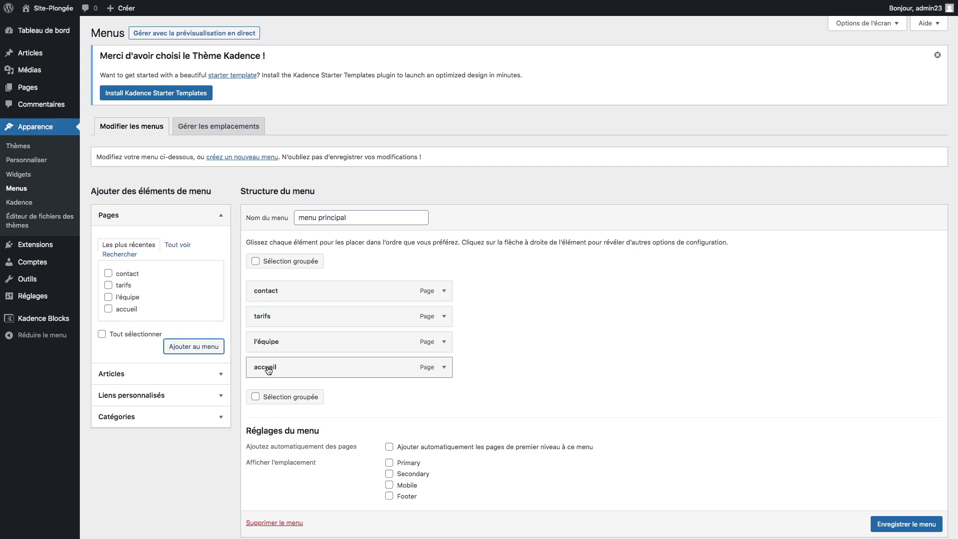
left_click_drag(268, 368, 272, 289)
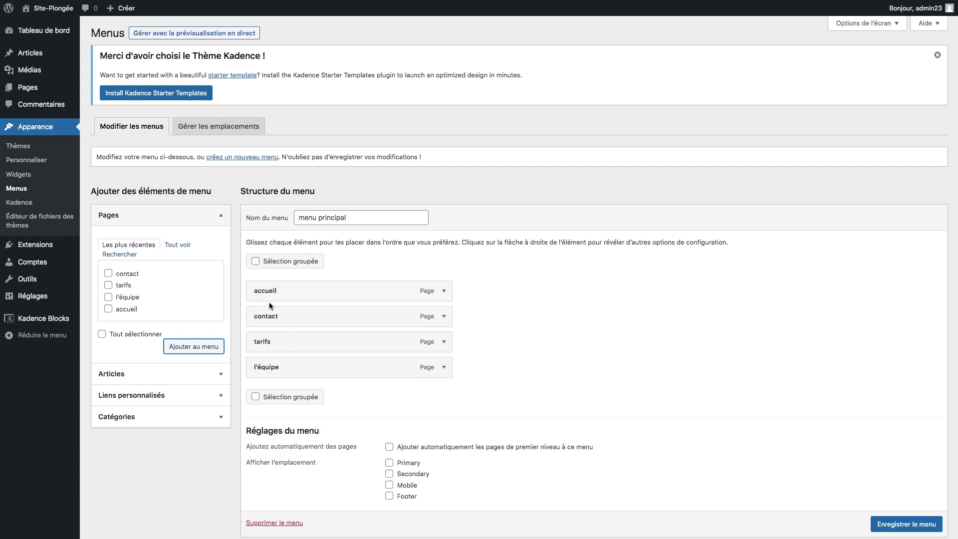
left_click_drag(265, 325, 263, 379)
left_click_drag(263, 348, 262, 322)
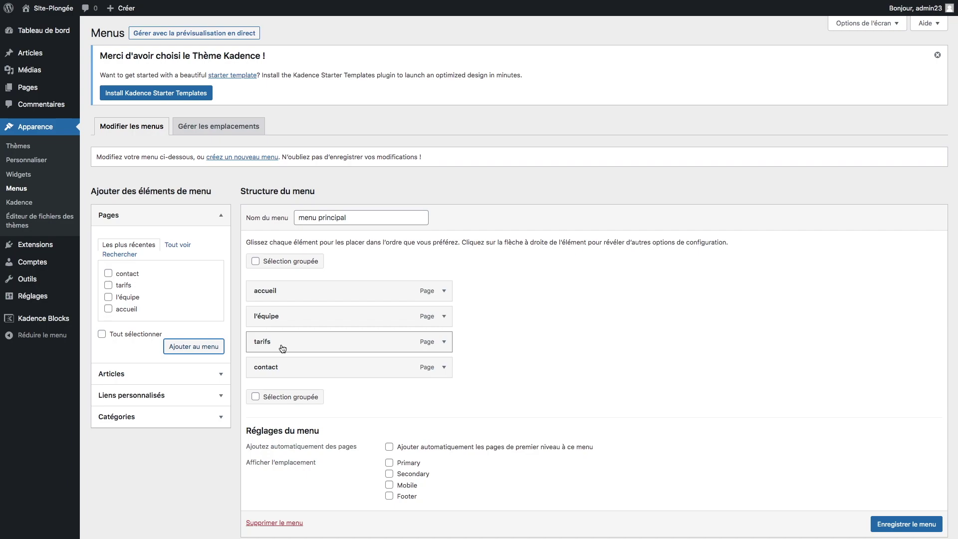
left_click_drag(261, 348, 259, 314)
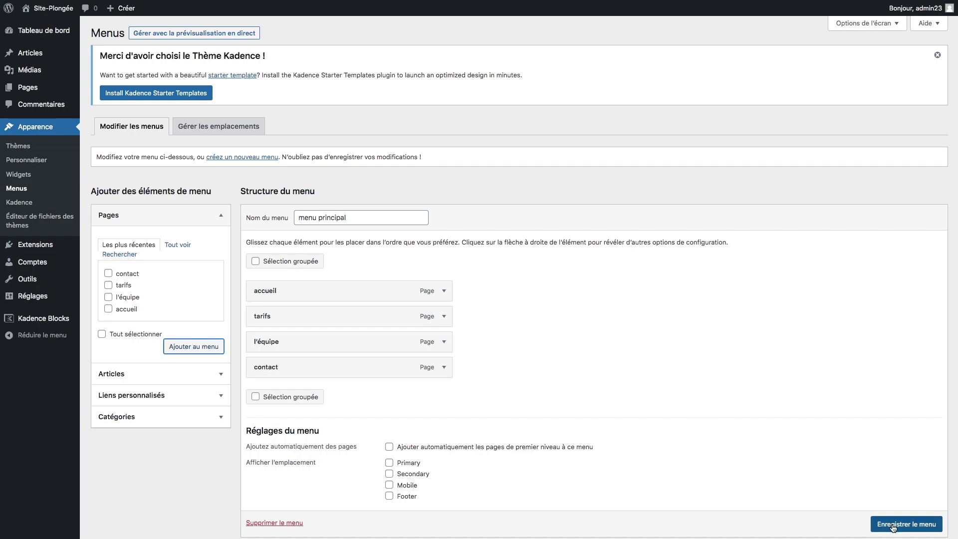
scroll(893, 527, "down", 1)
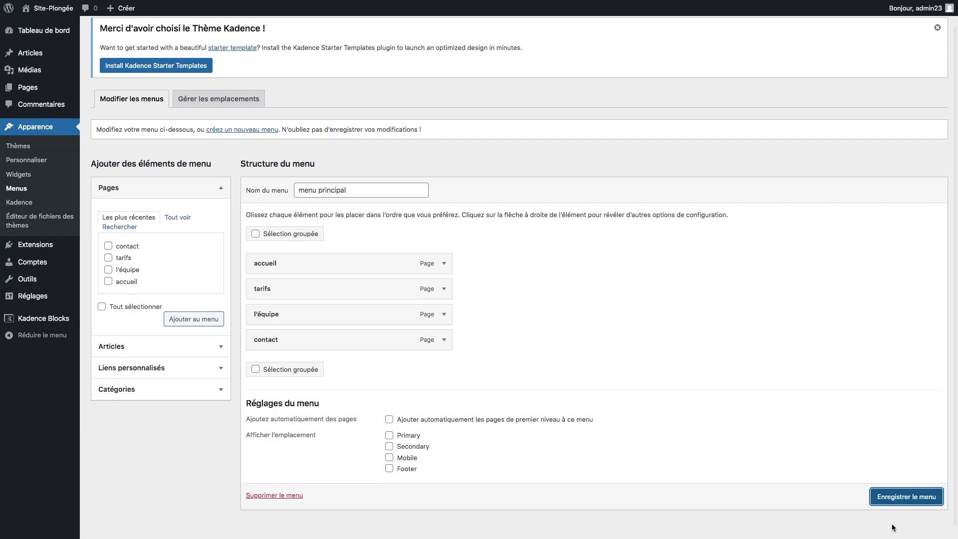
left_click(901, 495)
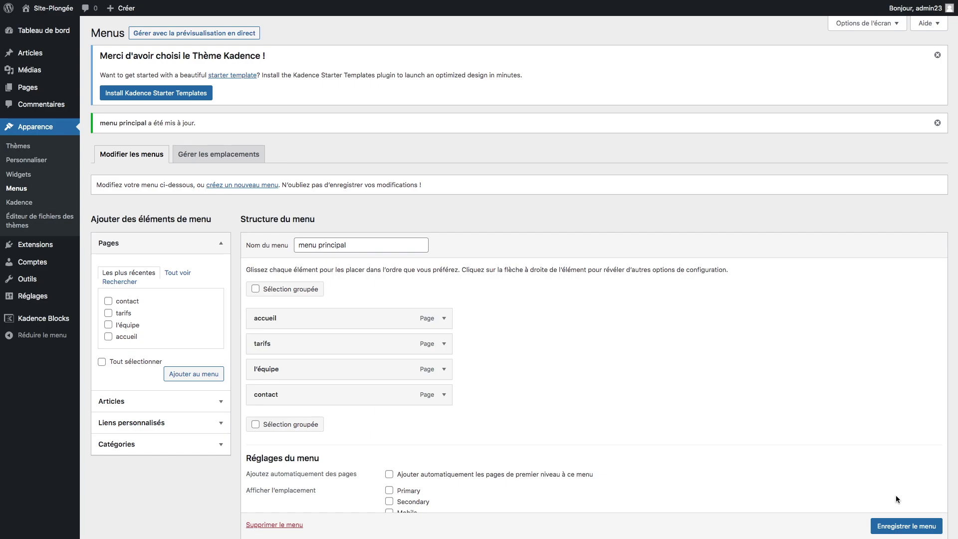
scroll(902, 530, "down", 1)
left_click(902, 527)
Check the header navigation order on the public site and go back to the administration area
mouse_move(49, 12)
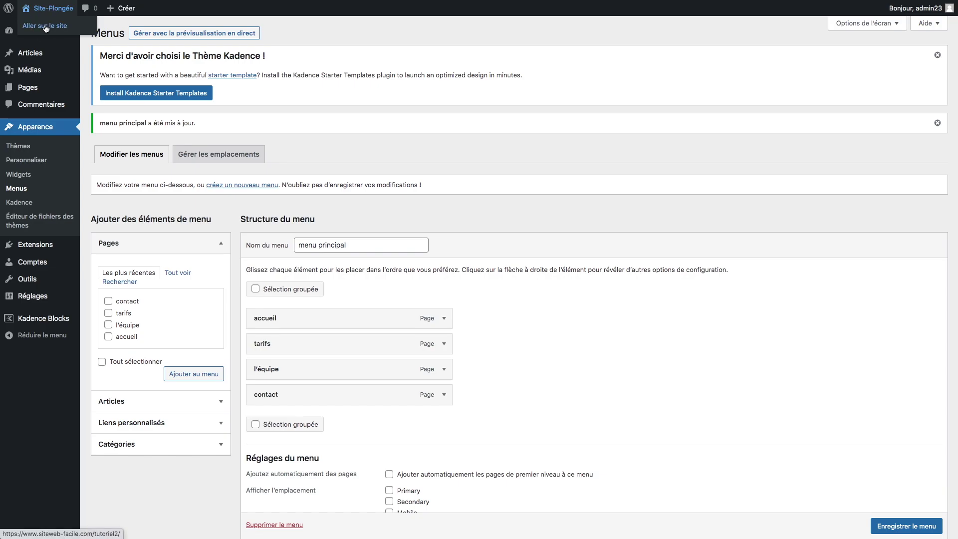
left_click(45, 28)
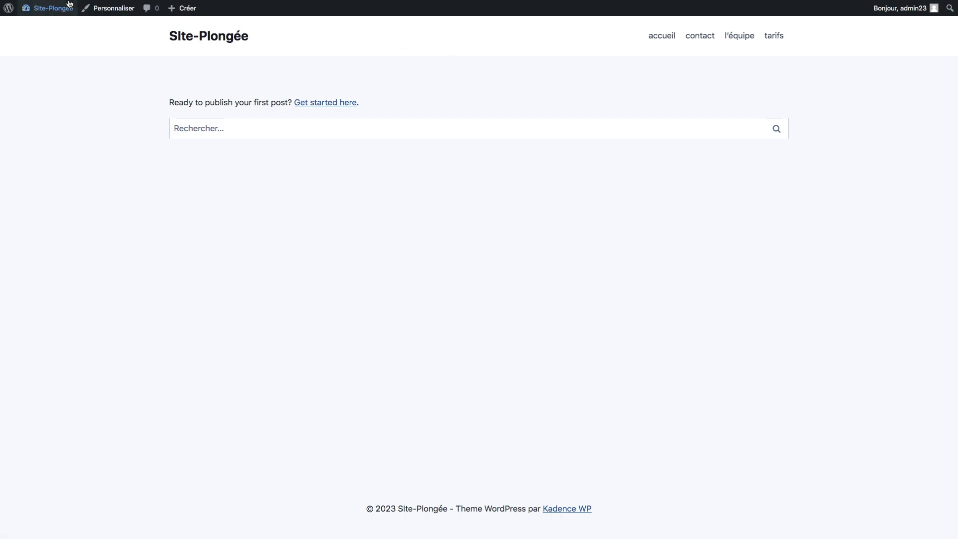
mouse_move(43, 9)
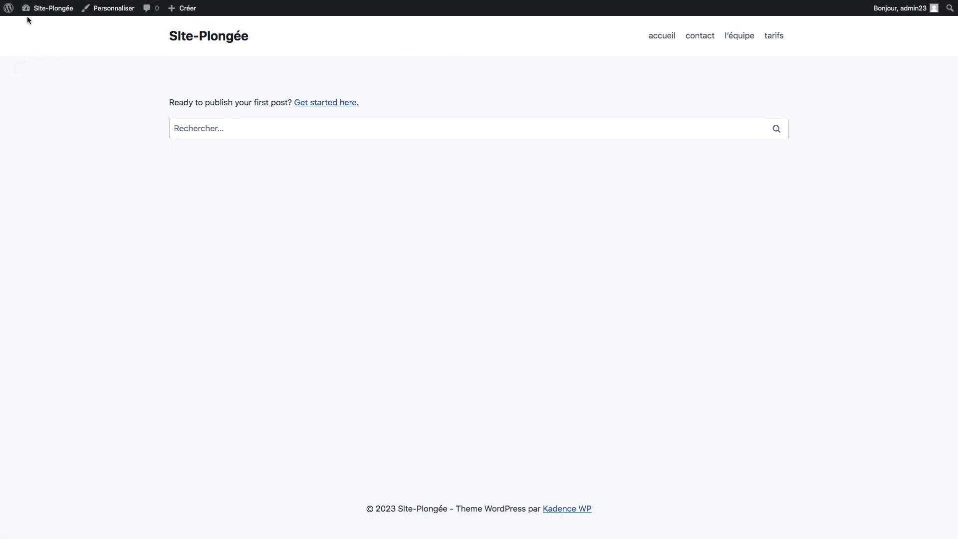
left_click(8, 11)
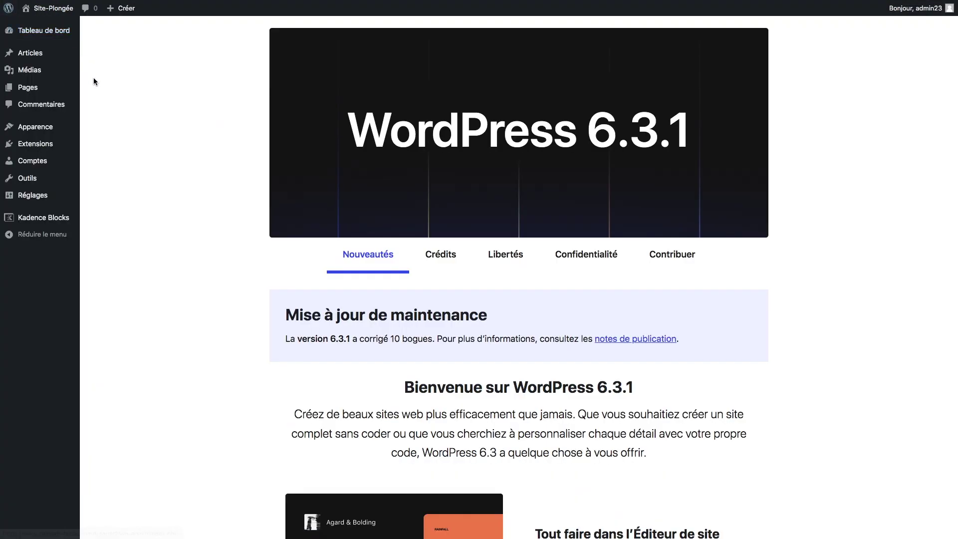
Assign "menu principal" to the theme's Primary menu location and save the changes
mouse_move(35, 127)
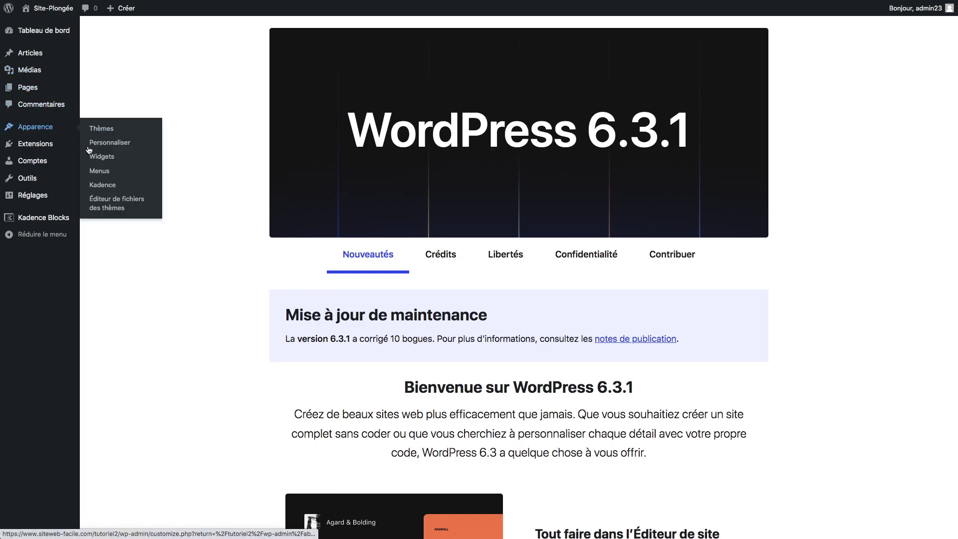
left_click(99, 172)
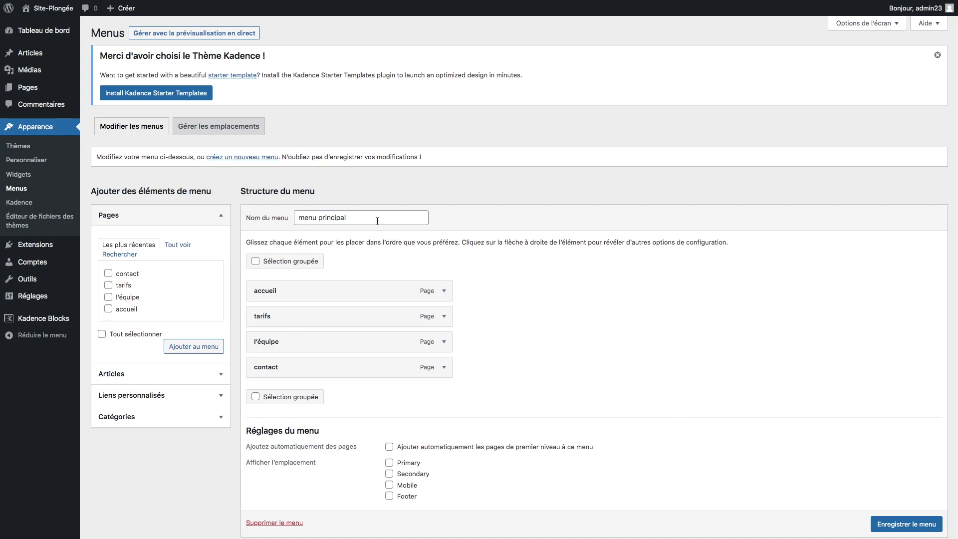
left_click(231, 136)
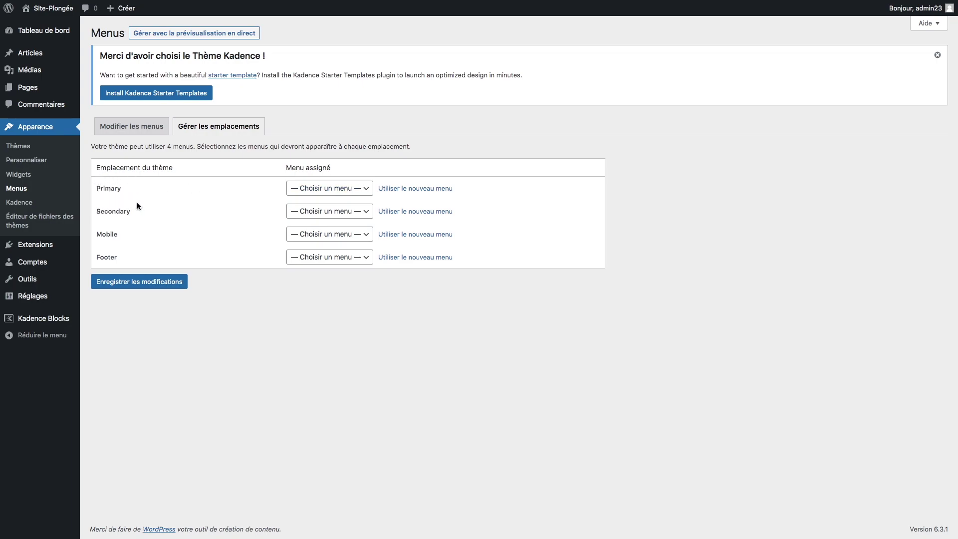
left_click(363, 191)
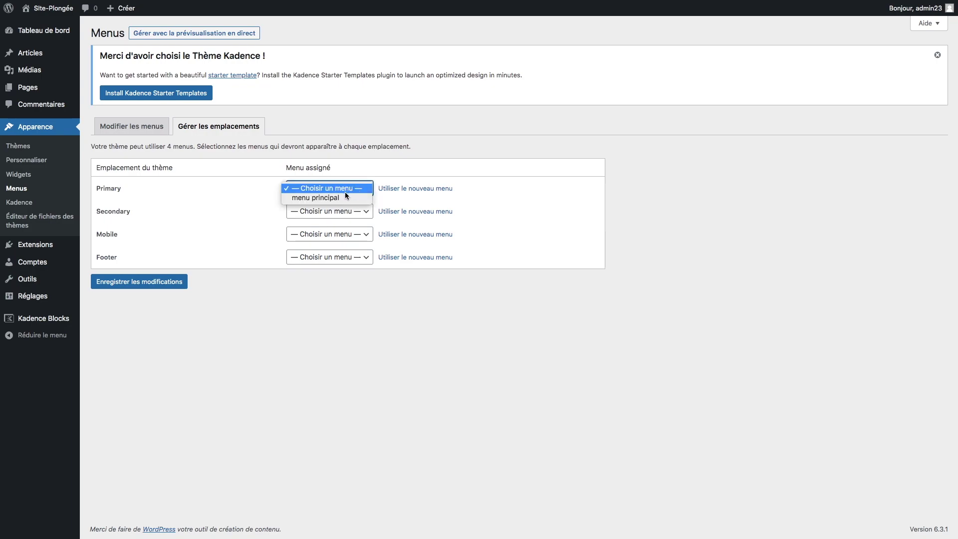
left_click(336, 197)
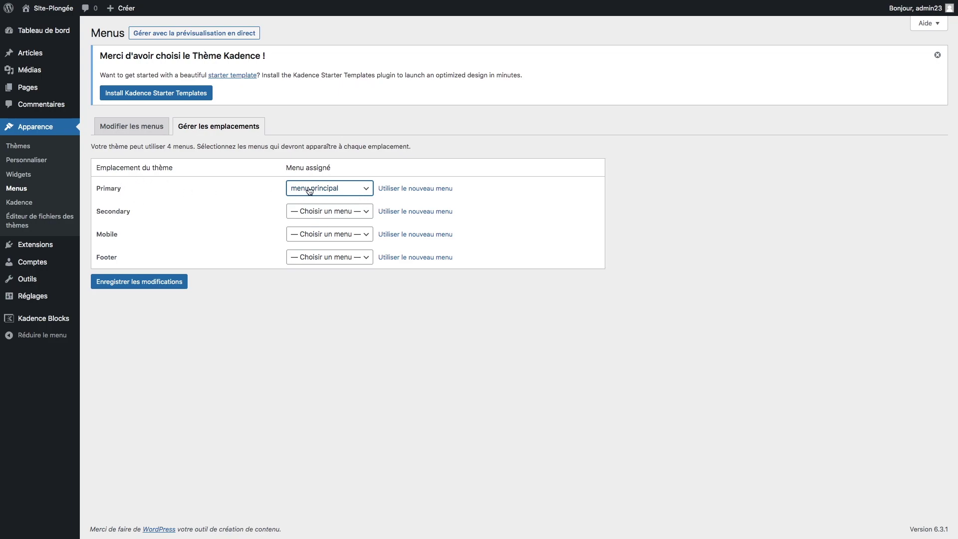
left_click(125, 287)
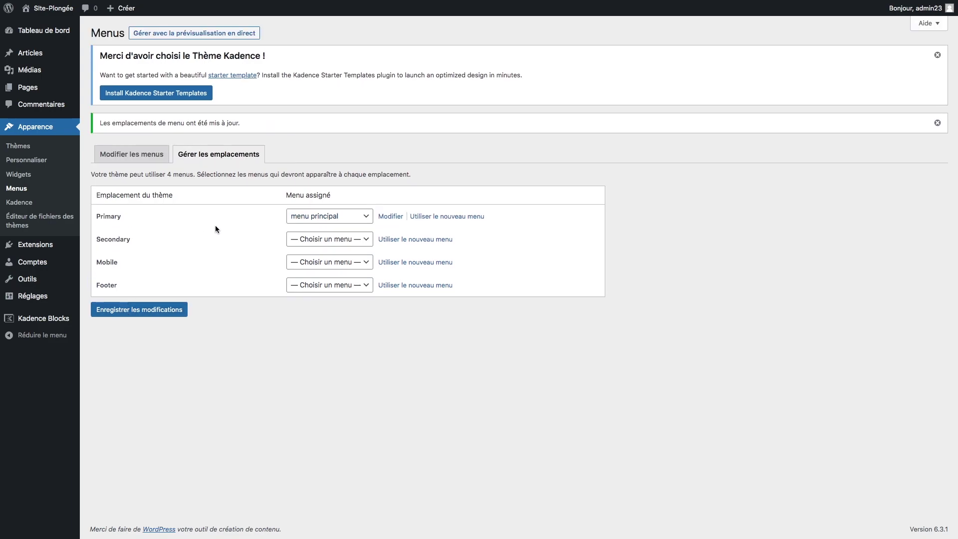
View the public site to check that the header shows the assigned menu, and return to the dashboard
mouse_move(45, 13)
left_click(46, 11)
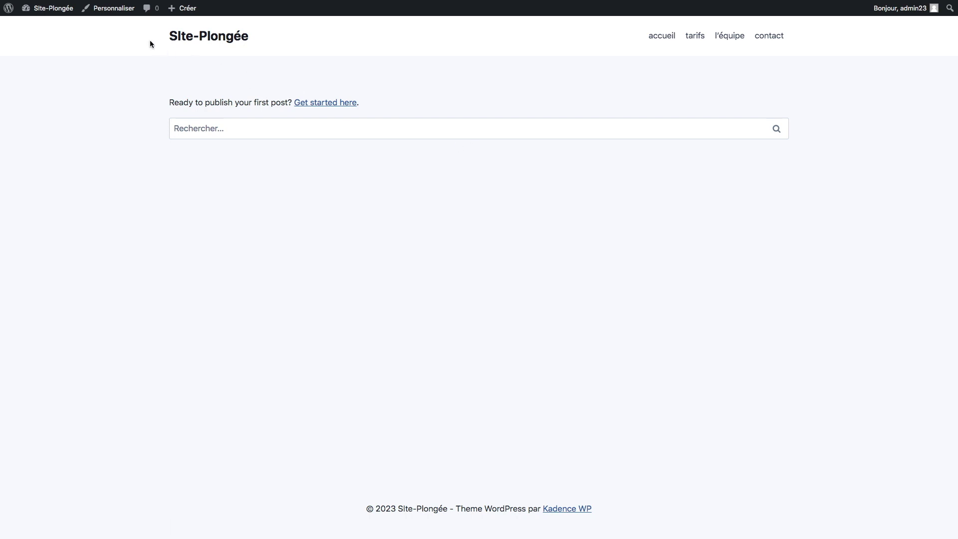
mouse_move(39, 8)
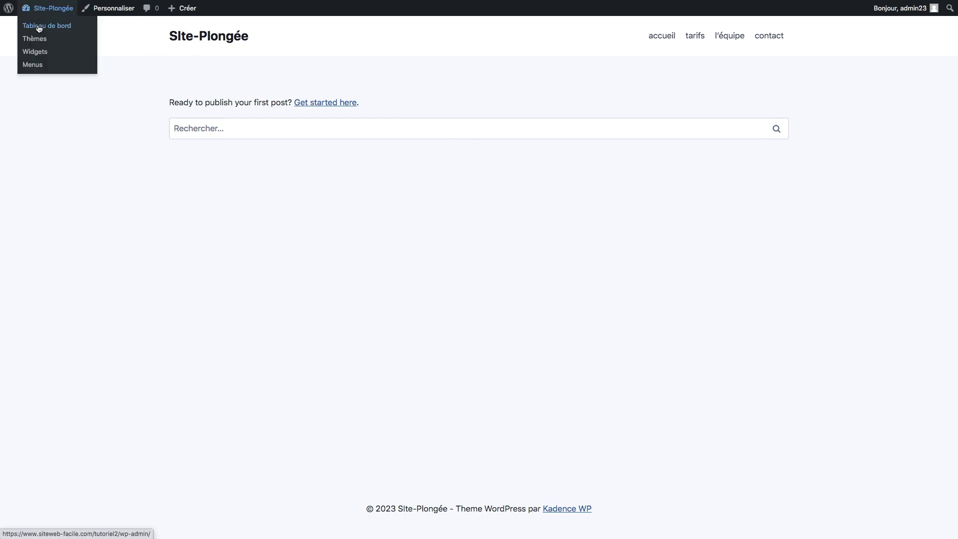
left_click(39, 28)
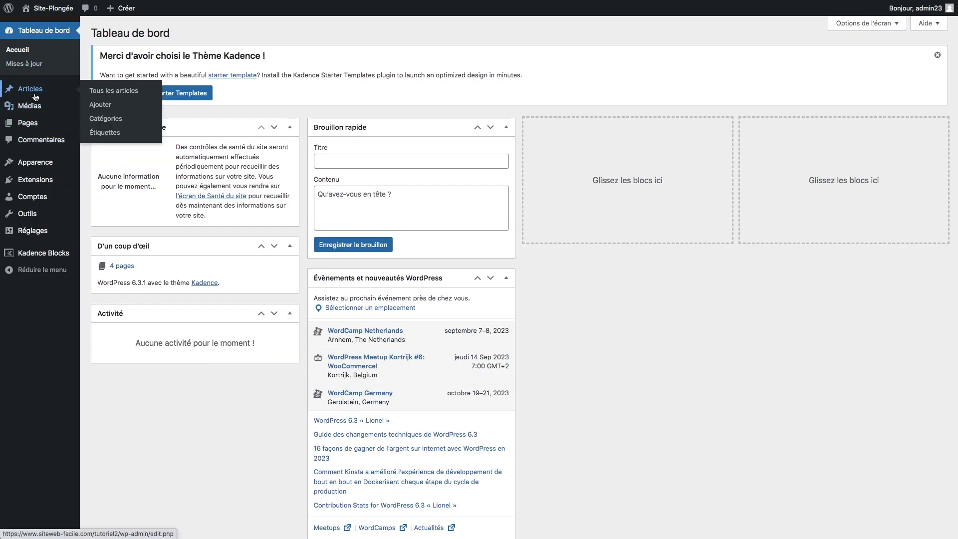
Open the accueil page for editing and insert a Row Layout block with a single-column layout
left_click(34, 129)
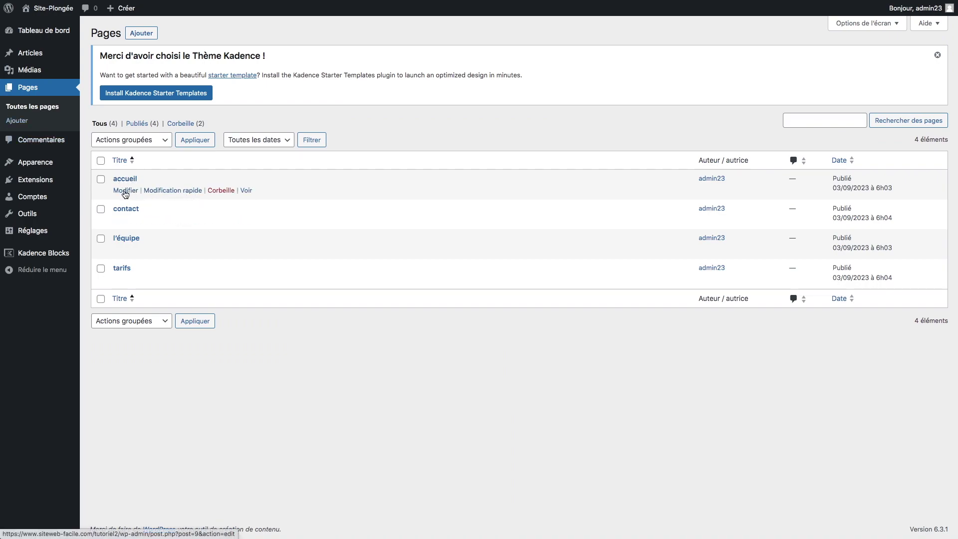
left_click(126, 191)
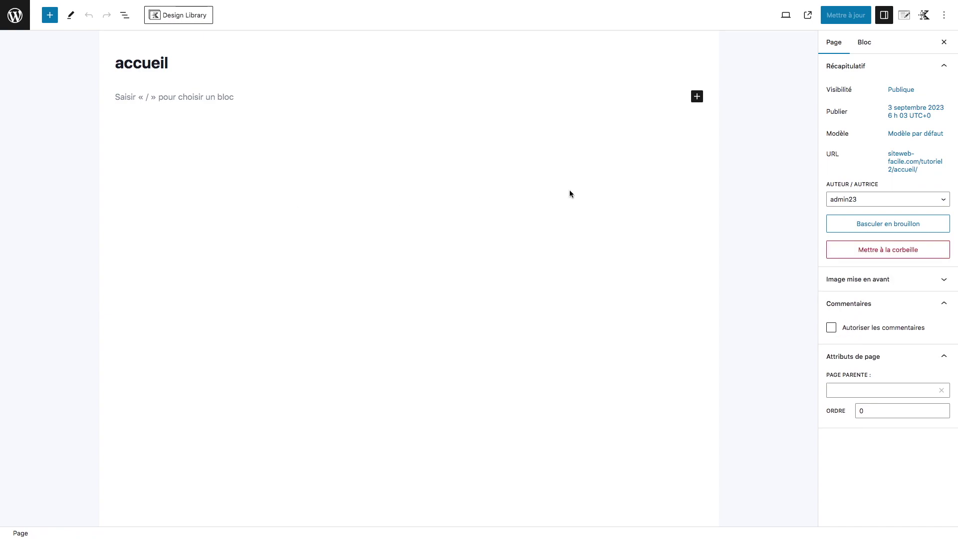
left_click(697, 98)
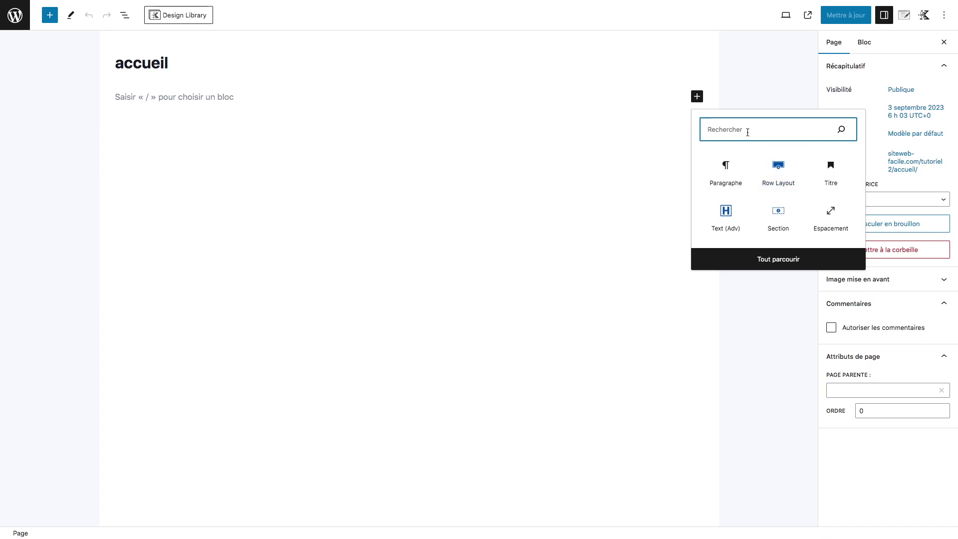
type("row")
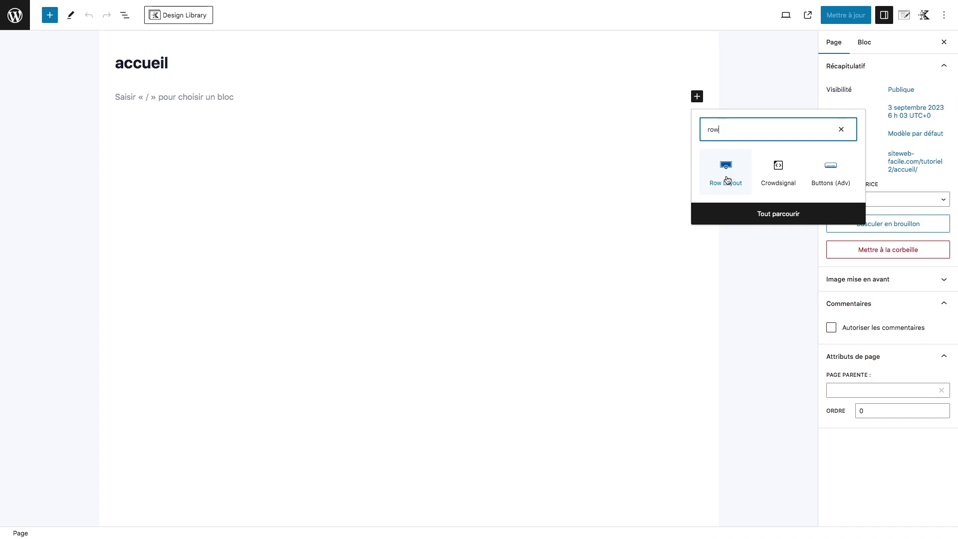
left_click(727, 179)
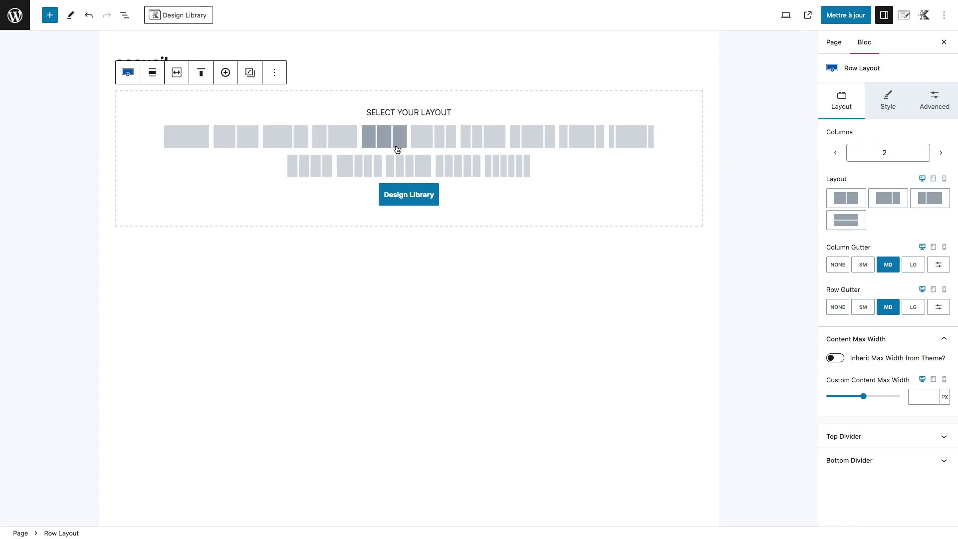
left_click(191, 137)
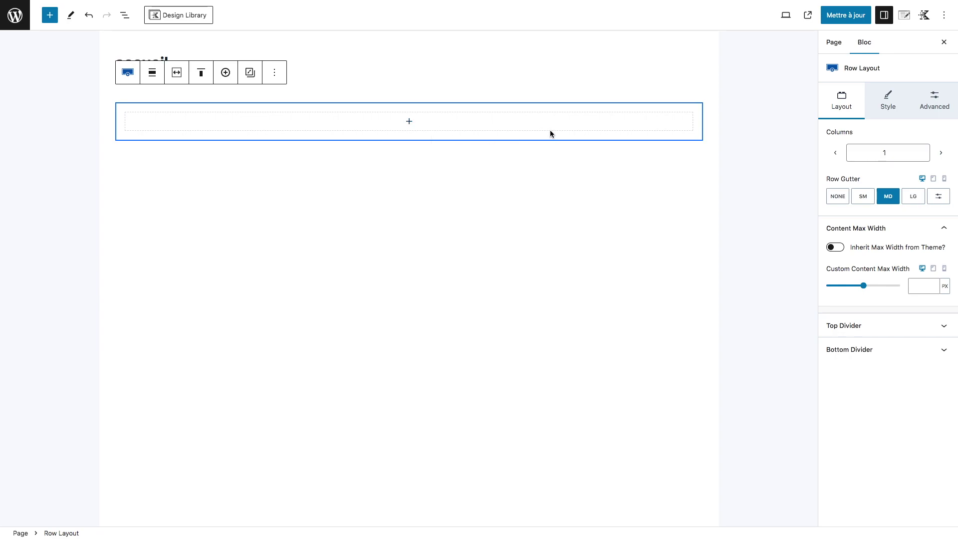
Show the block list view, expand the Row Layout to reveal its inner Section, and select the Row Layout block
left_click(125, 17)
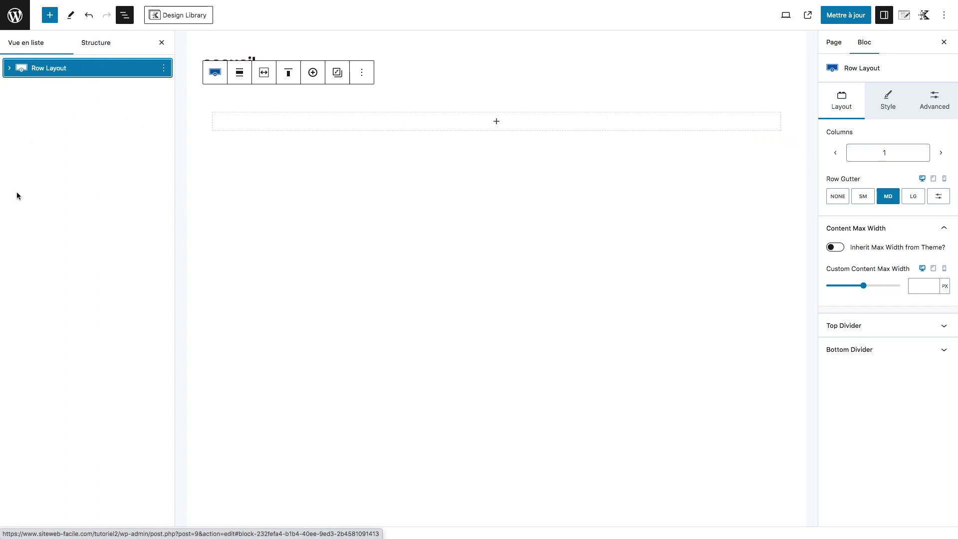
left_click(10, 70)
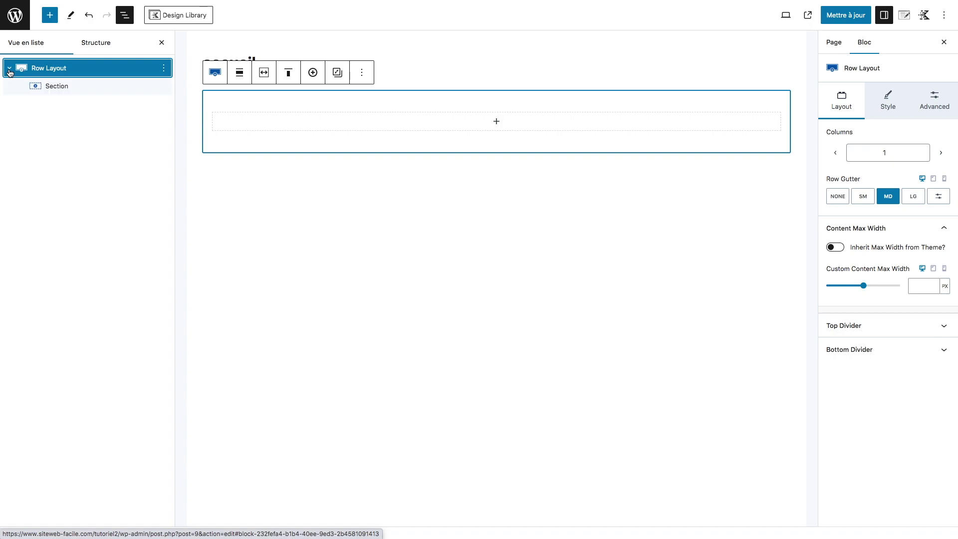
left_click(80, 90)
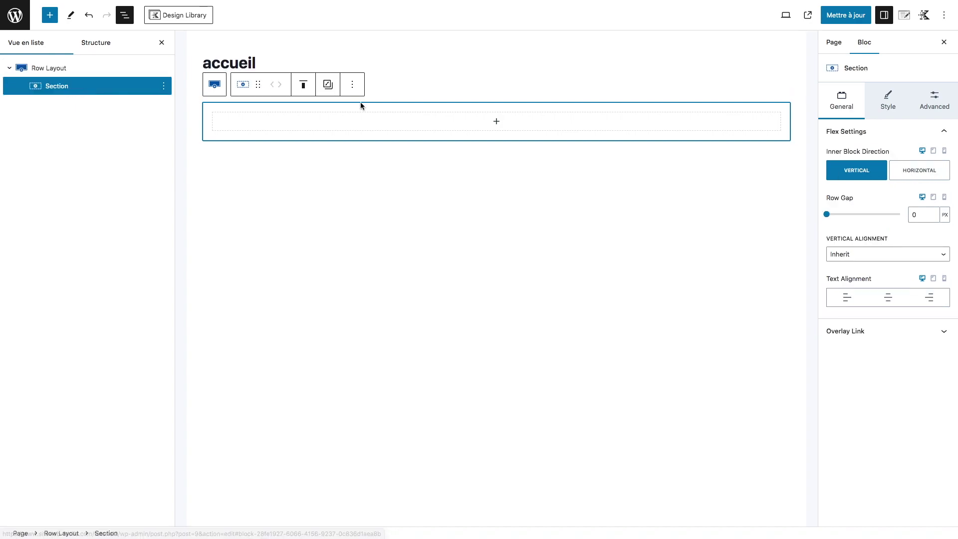
left_click(85, 74)
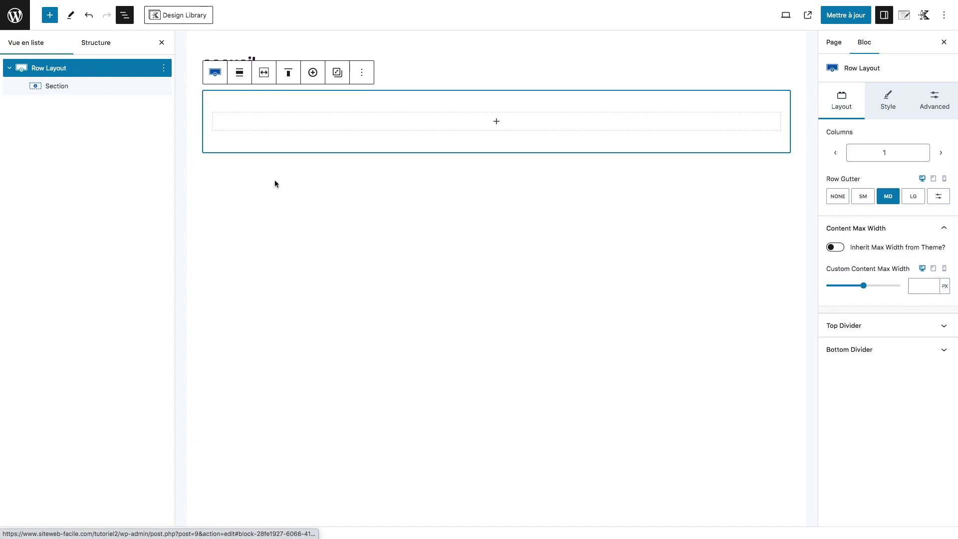
Upload bg-scuba-diving.jpg to the media library and set it as the Row Layout's background image
left_click(883, 102)
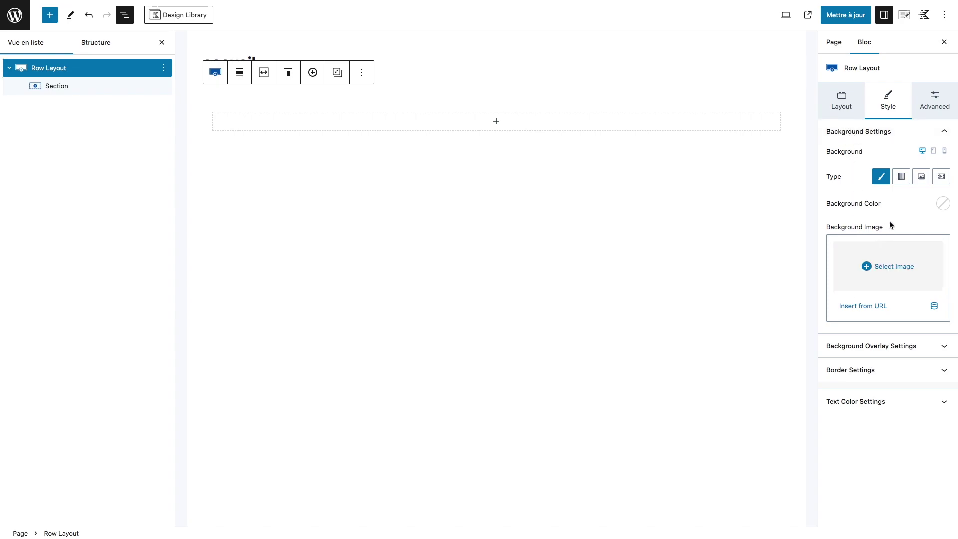
left_click(886, 270)
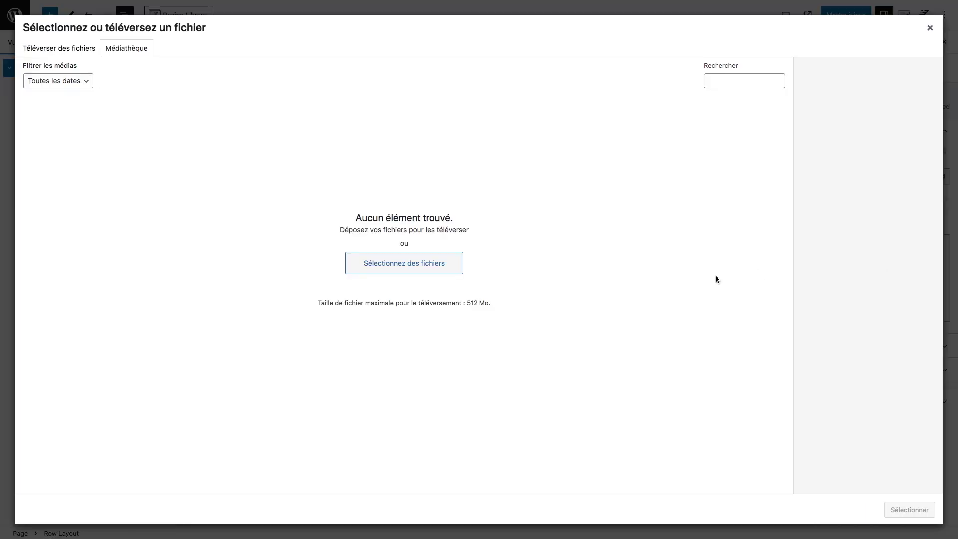
left_click(410, 267)
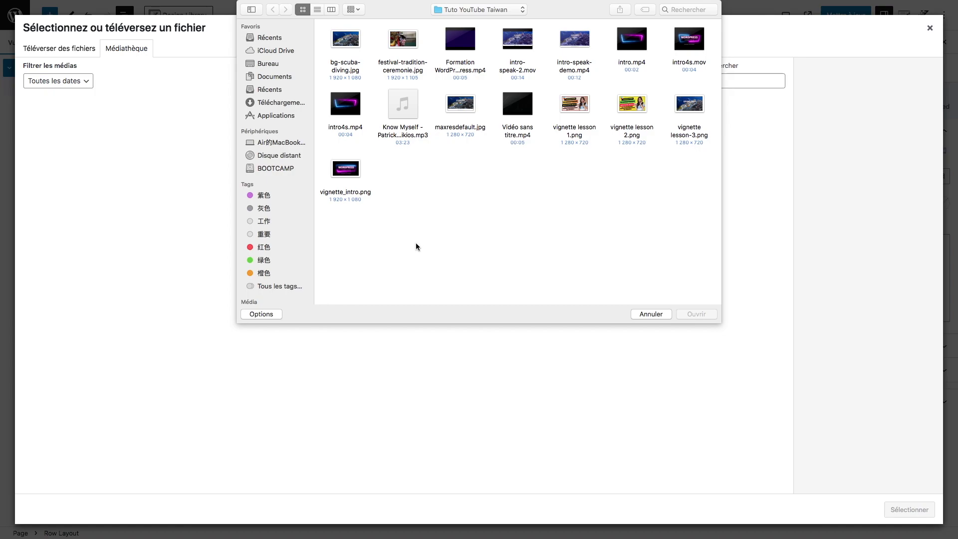
mouse_move(337, 90)
left_click(345, 45)
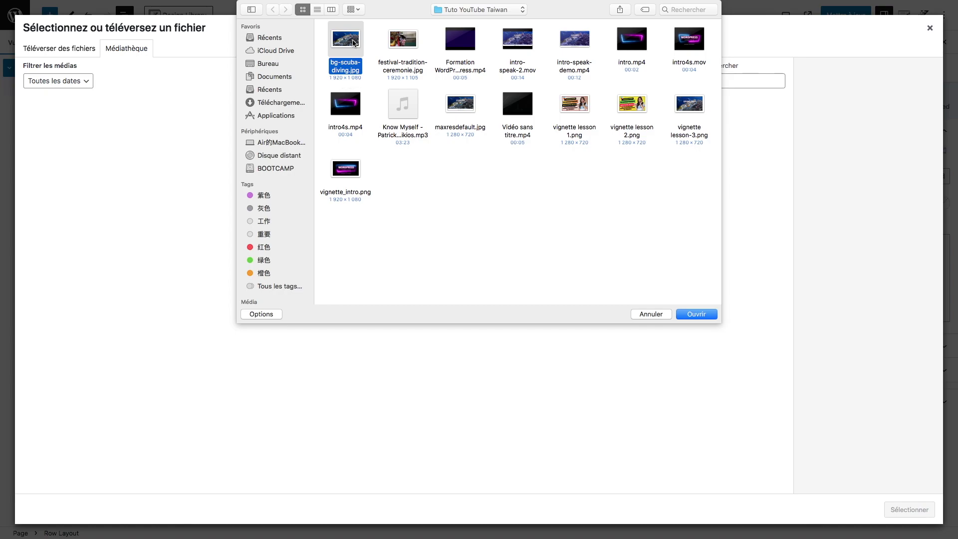
left_click(697, 314)
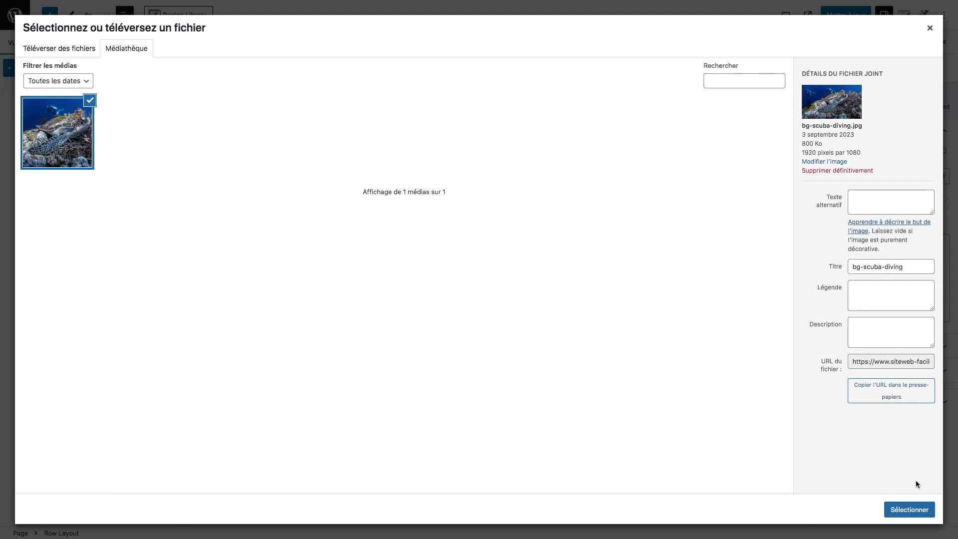
left_click(909, 511)
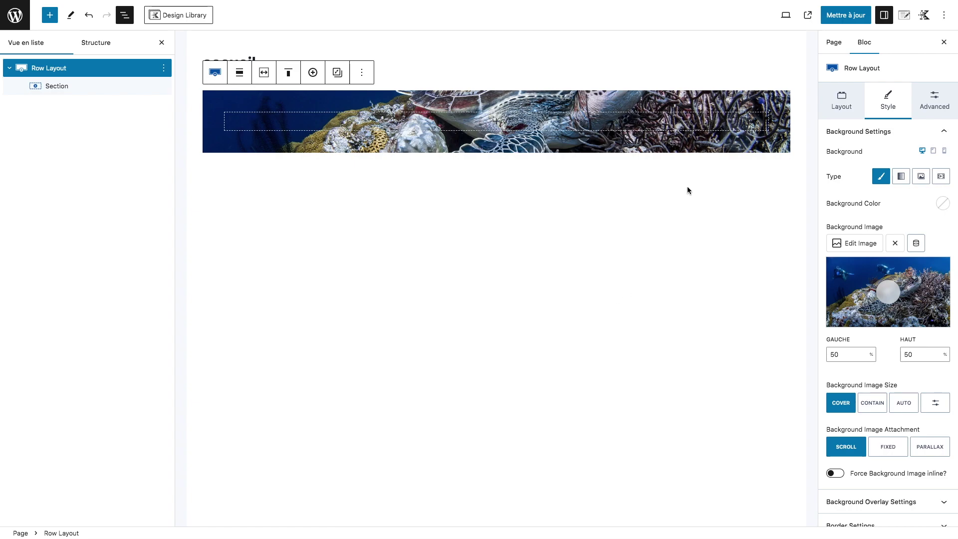
Save the changes to the accueil page and open its public view
left_click(843, 15)
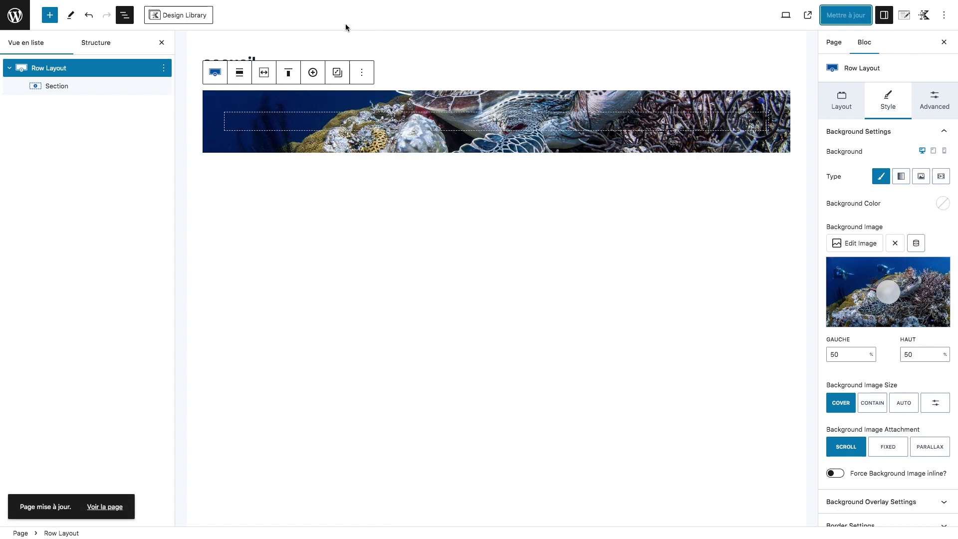
left_click(113, 508)
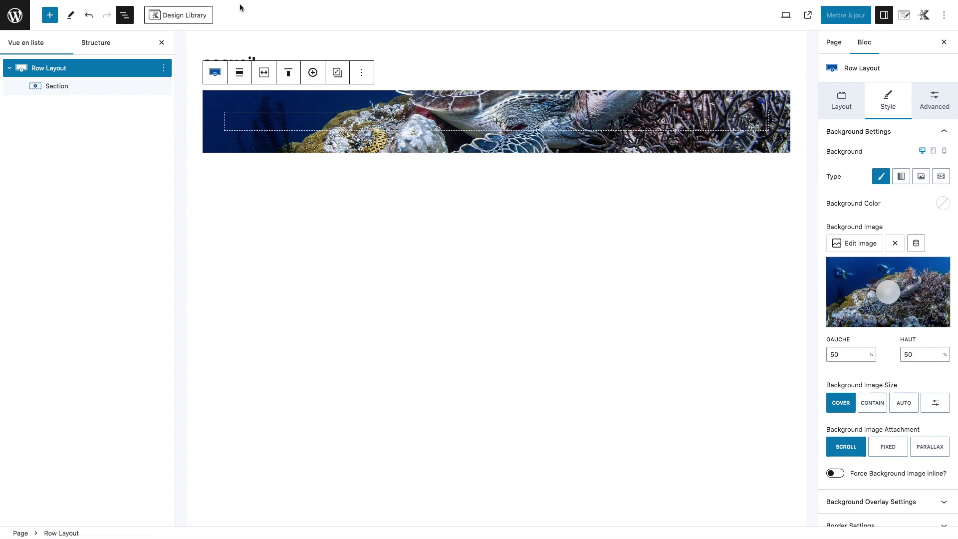